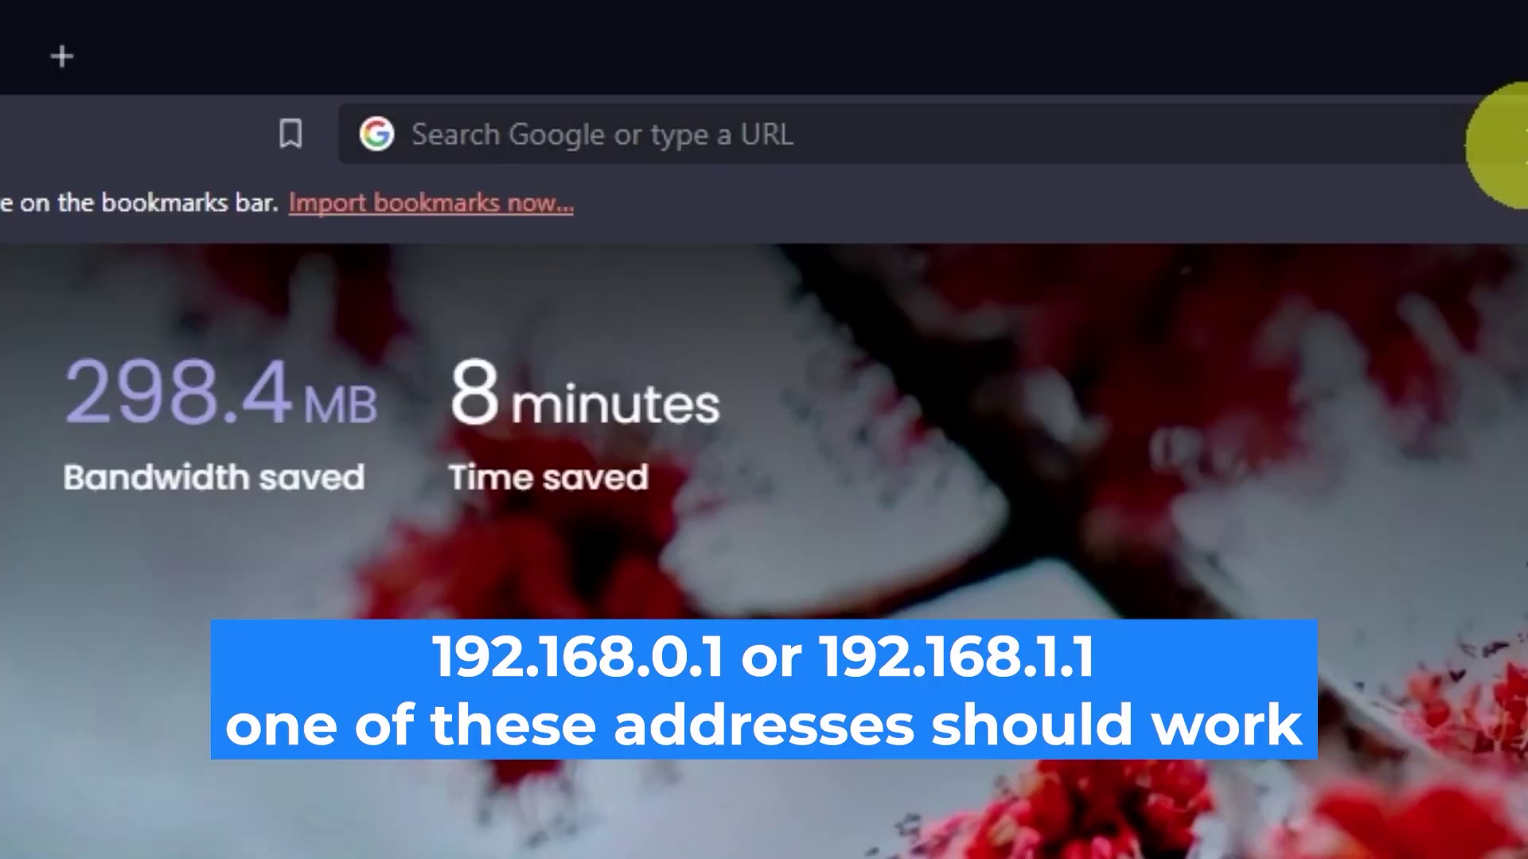
# - Load the router admin page at 192.168.0.1 and enter admin as the username
pyautogui.click(748, 49)
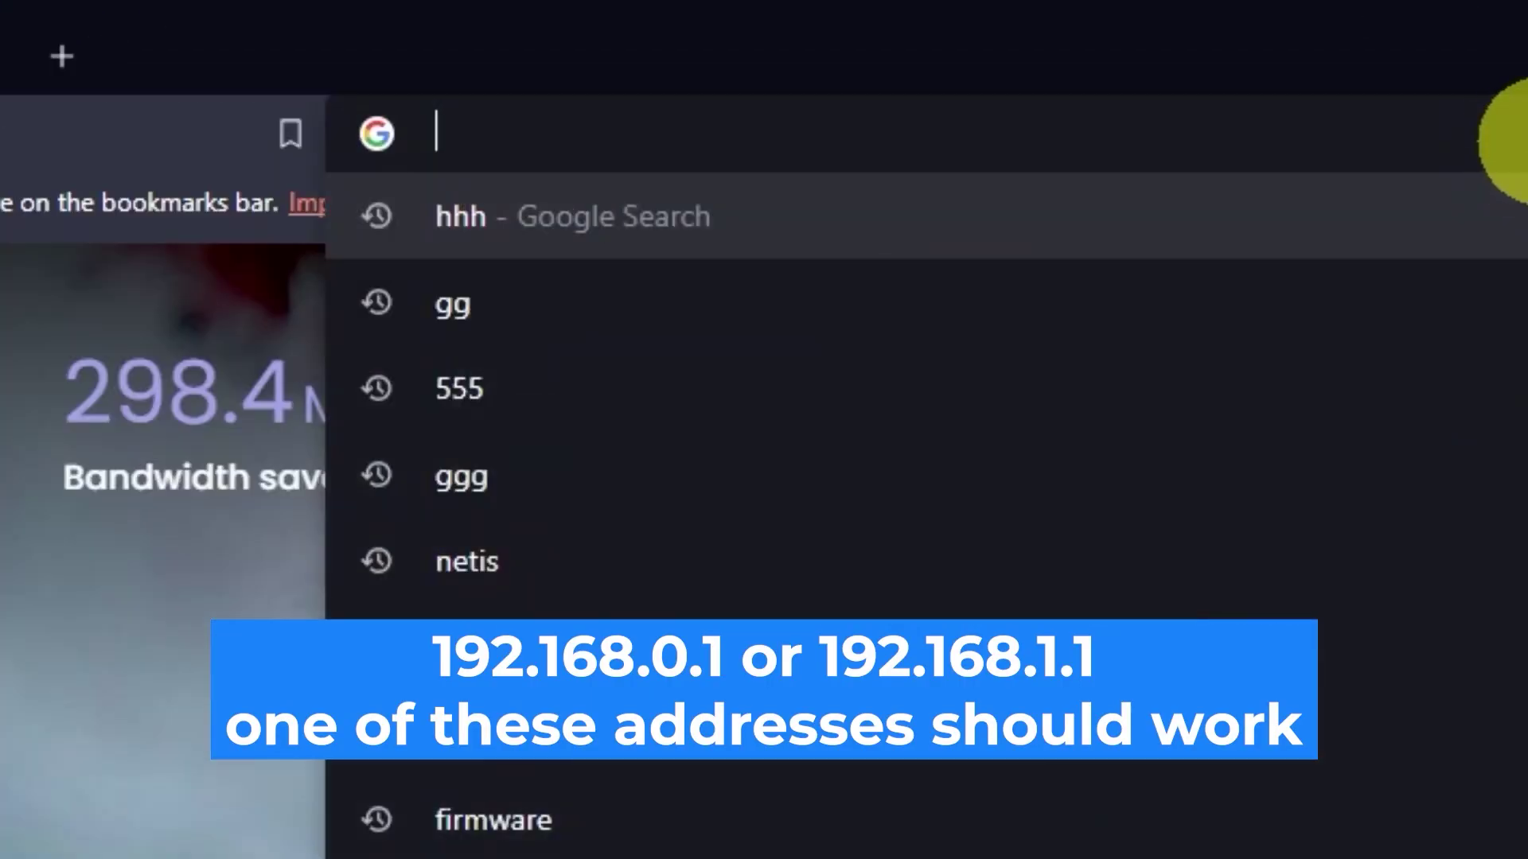
pyautogui.write('192.168.0.1')
pyautogui.press('Return')
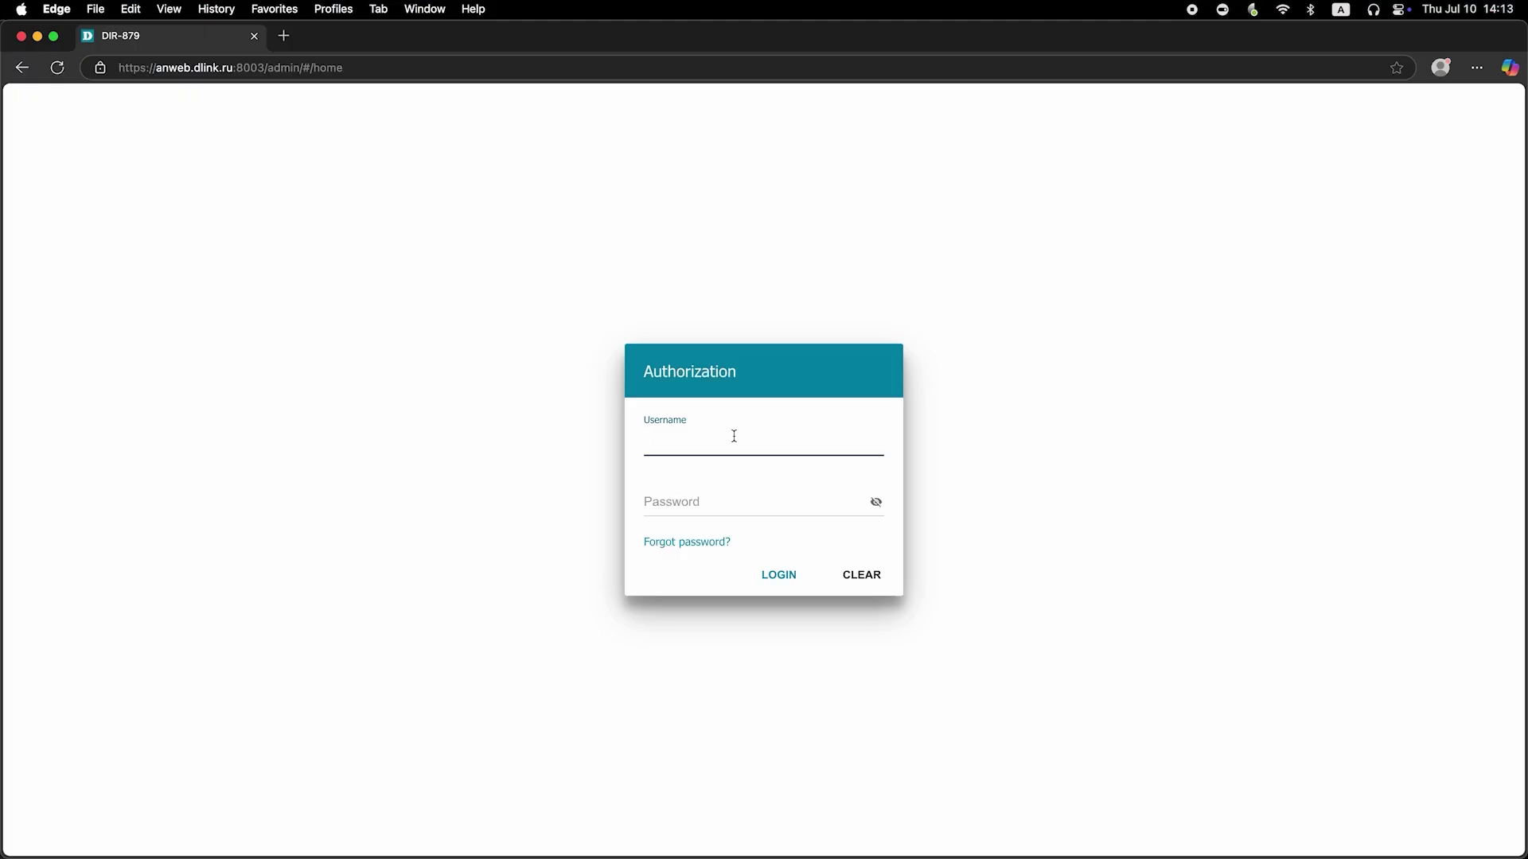
pyautogui.write('admin')
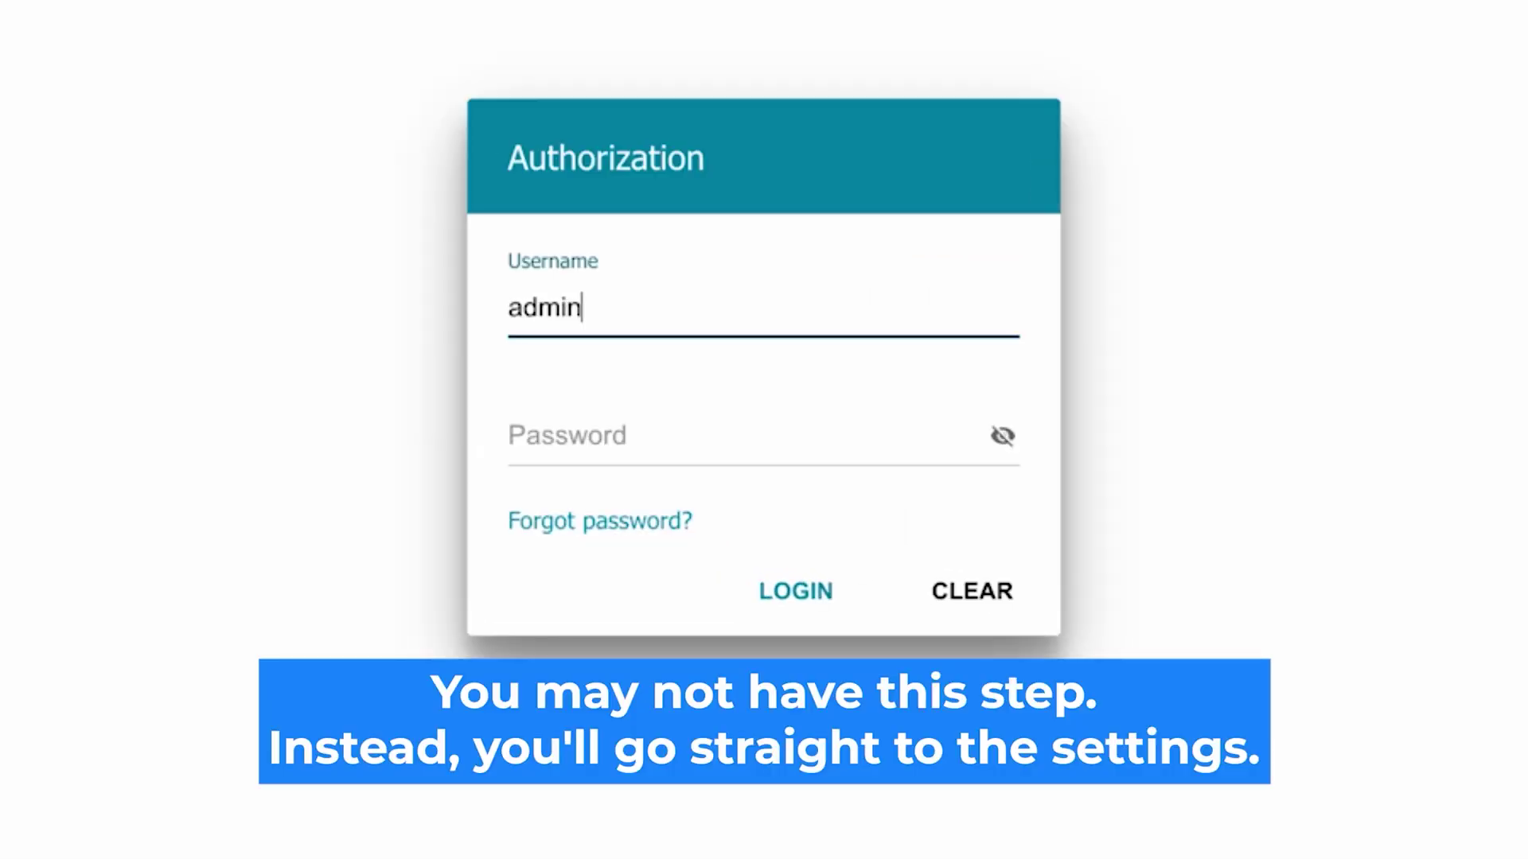
# - Log in as admin with the default password, re-entering it after the first attempt fails
pyautogui.click(586, 437)
pyautogui.write('password')
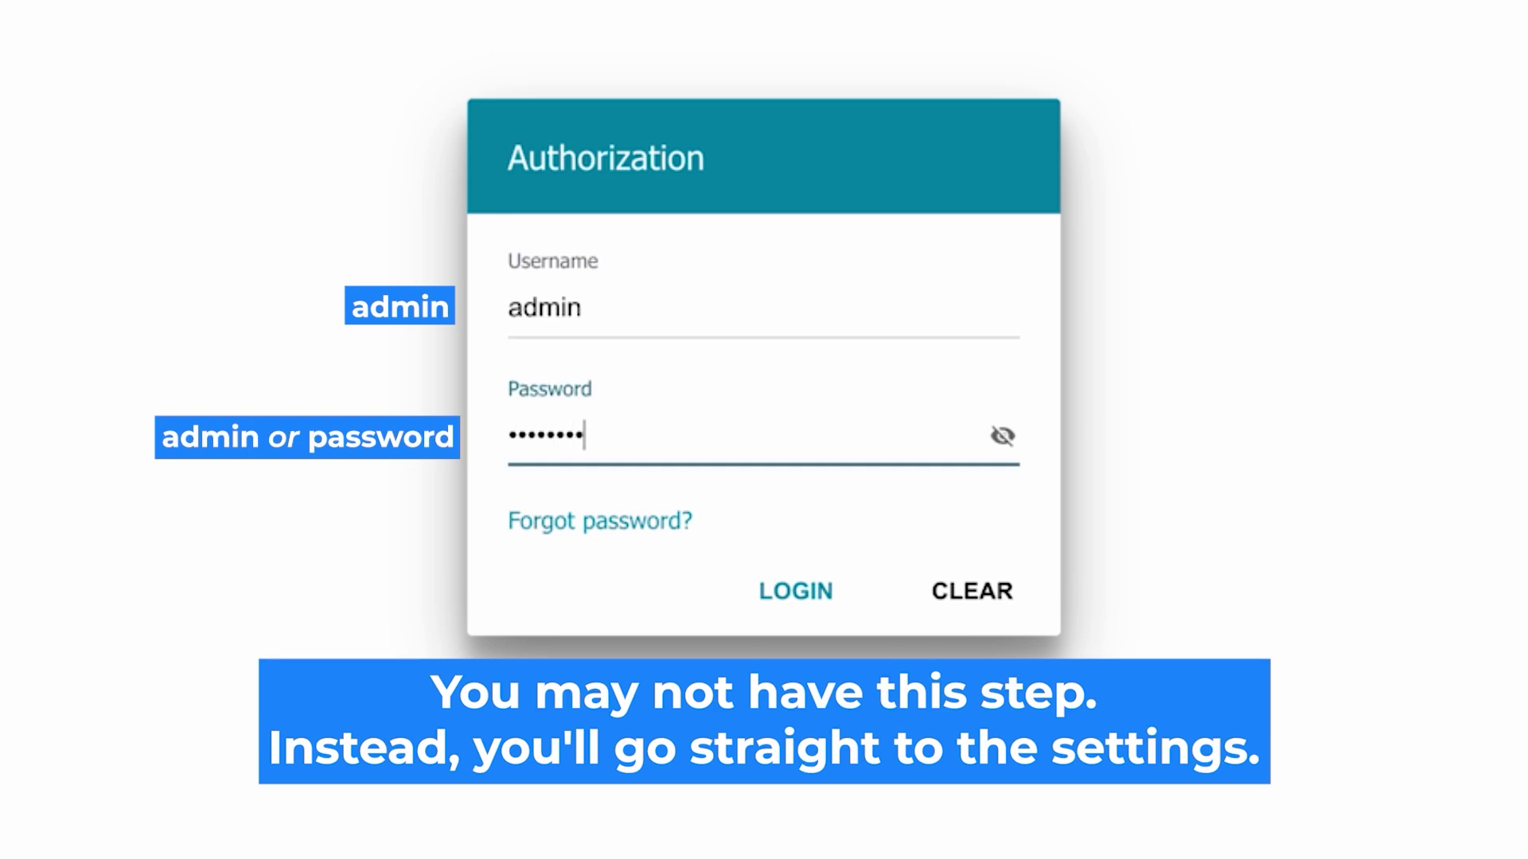
pyautogui.click(1002, 437)
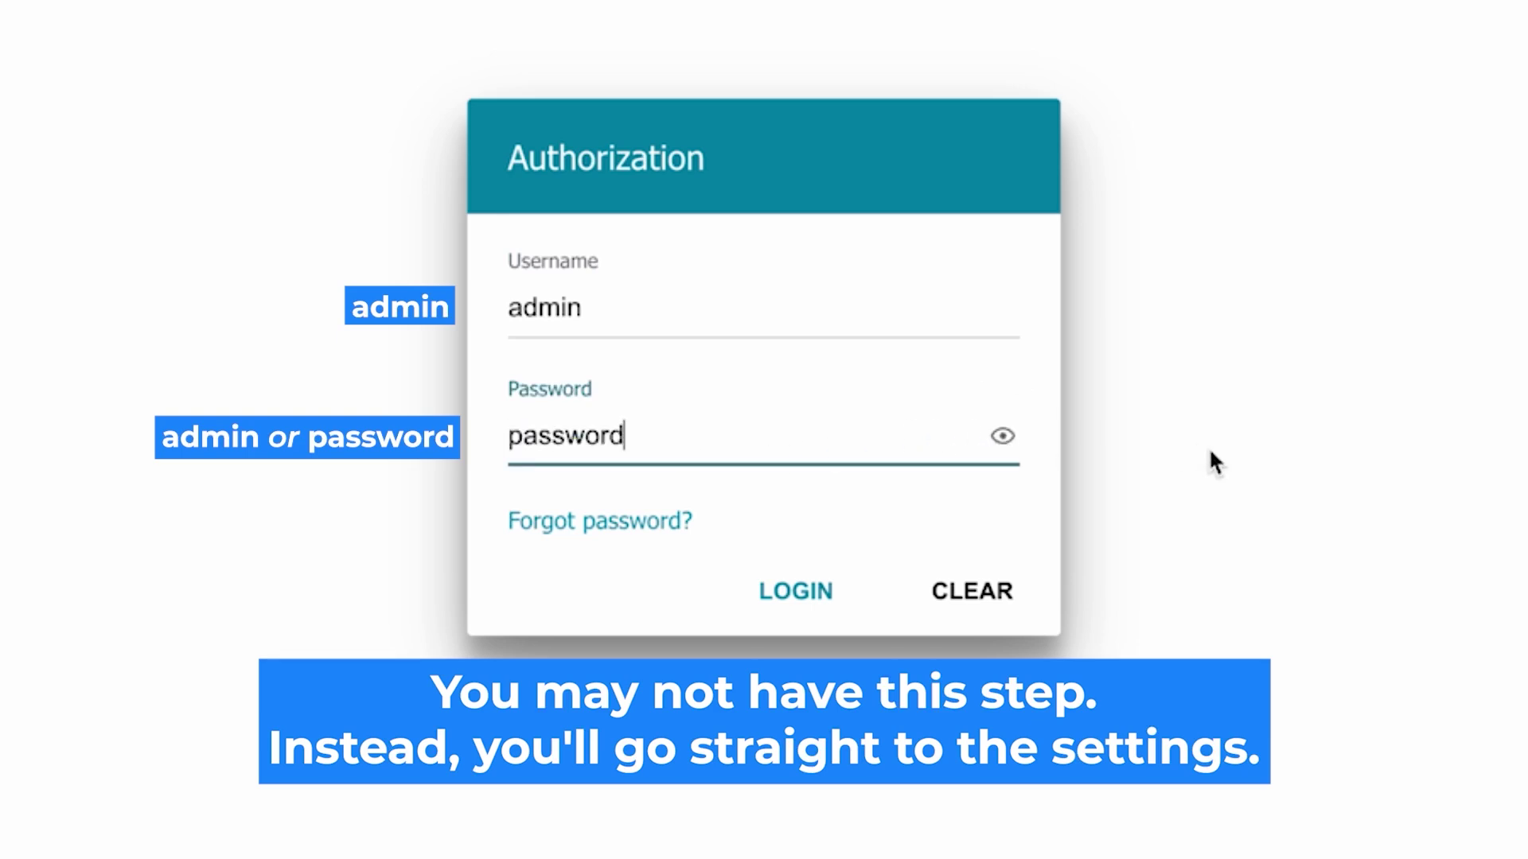
pyautogui.click(766, 591)
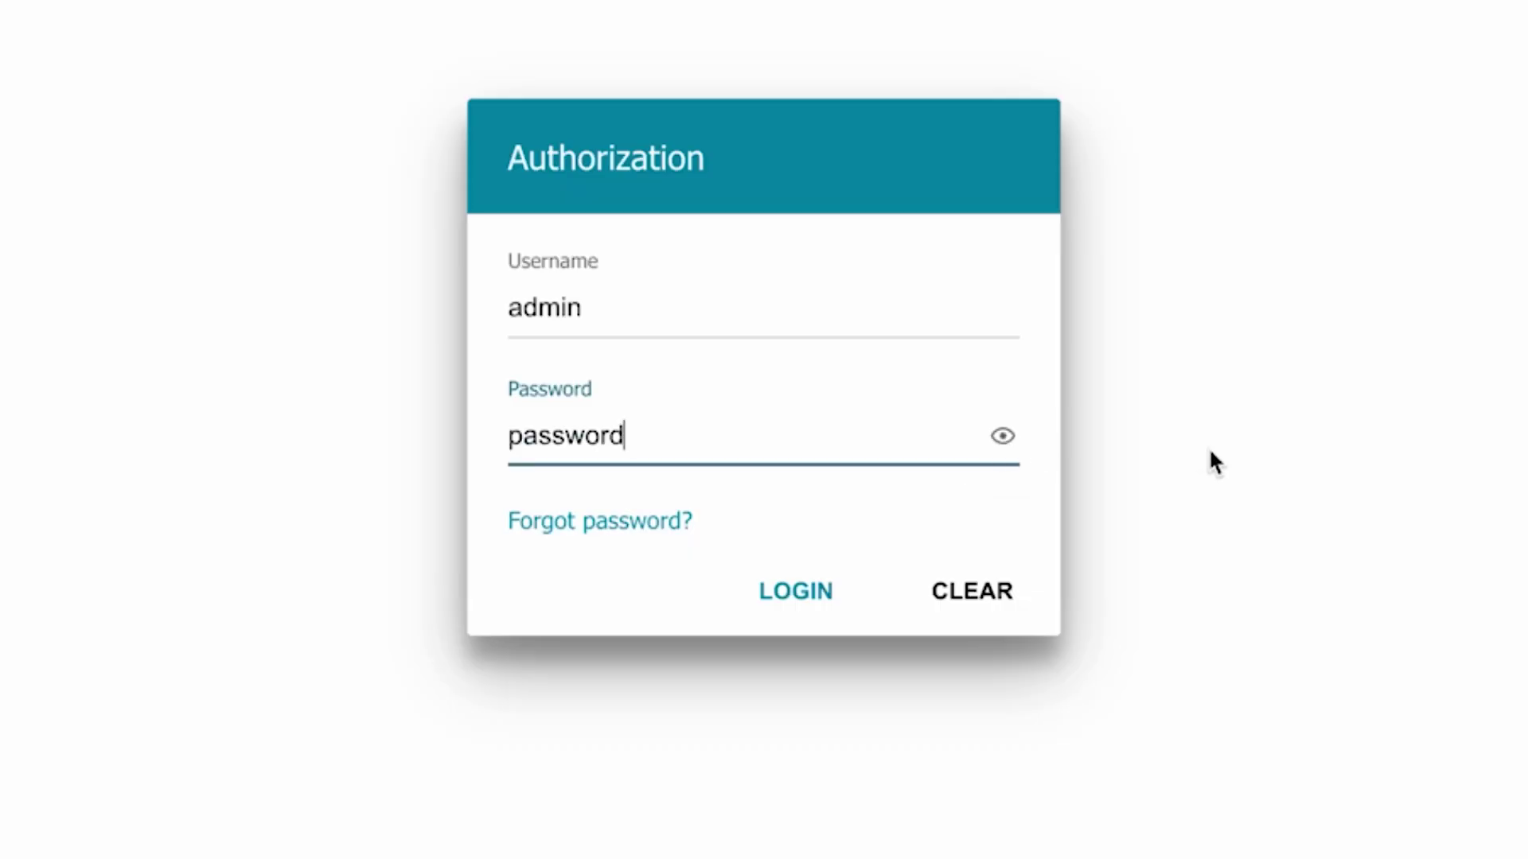
pyautogui.click(784, 588)
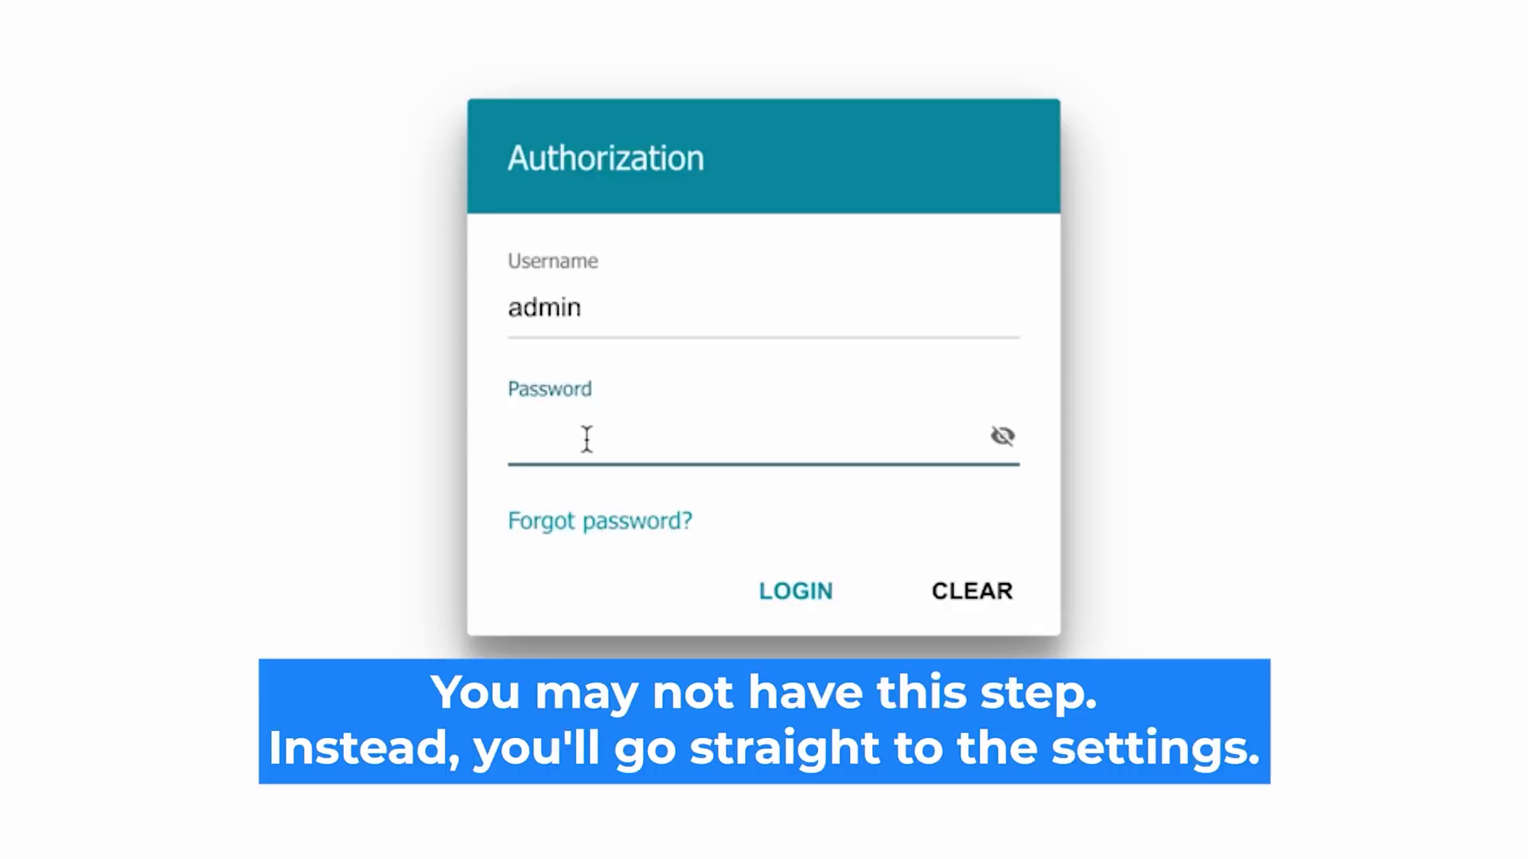
pyautogui.write('•••••••')
pyautogui.write('d')
pyautogui.click(1002, 436)
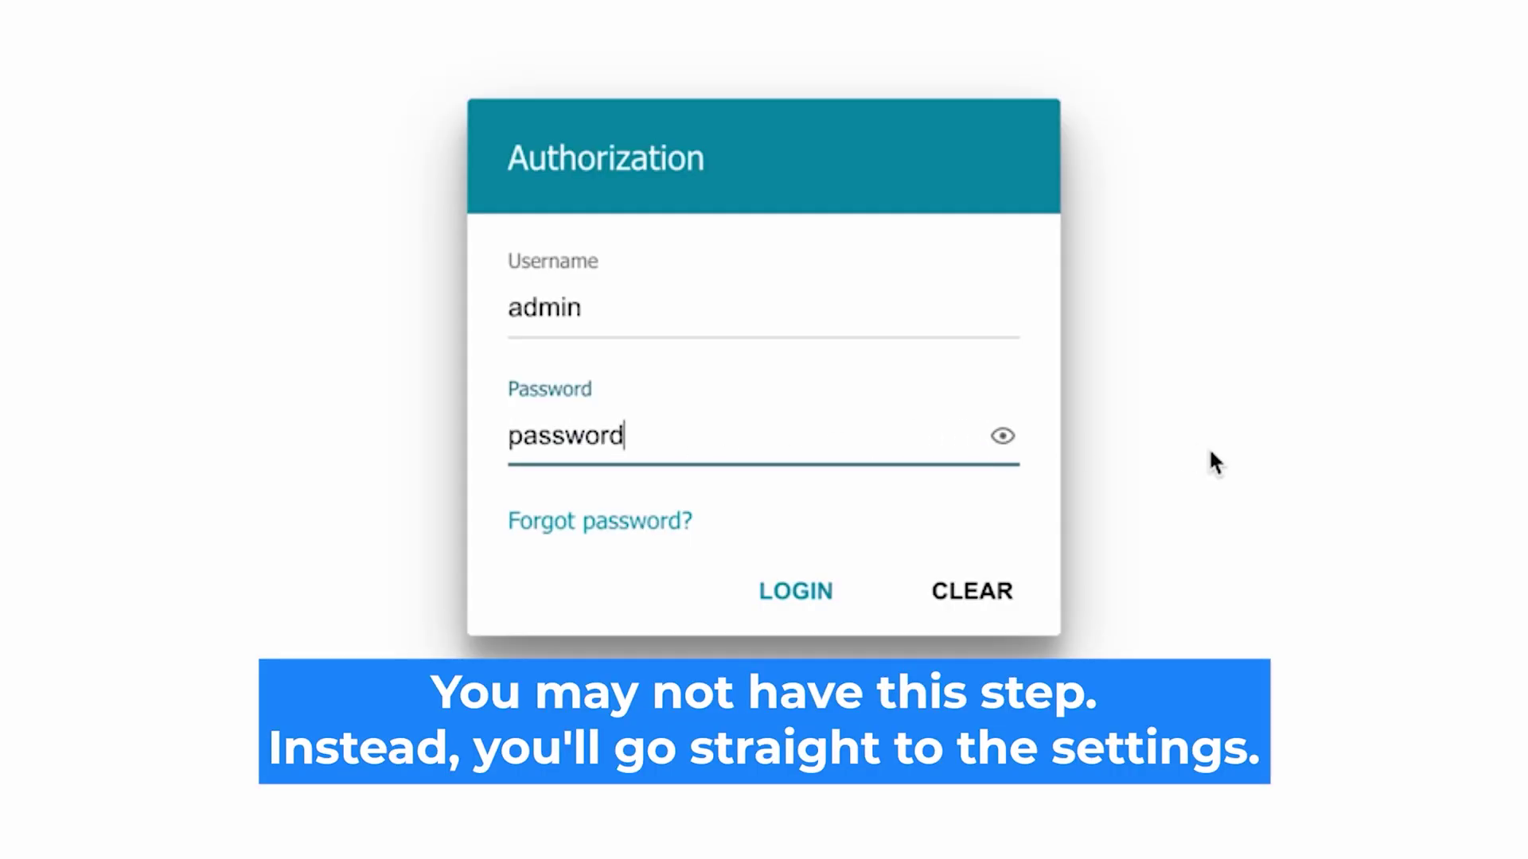
pyautogui.click(765, 590)
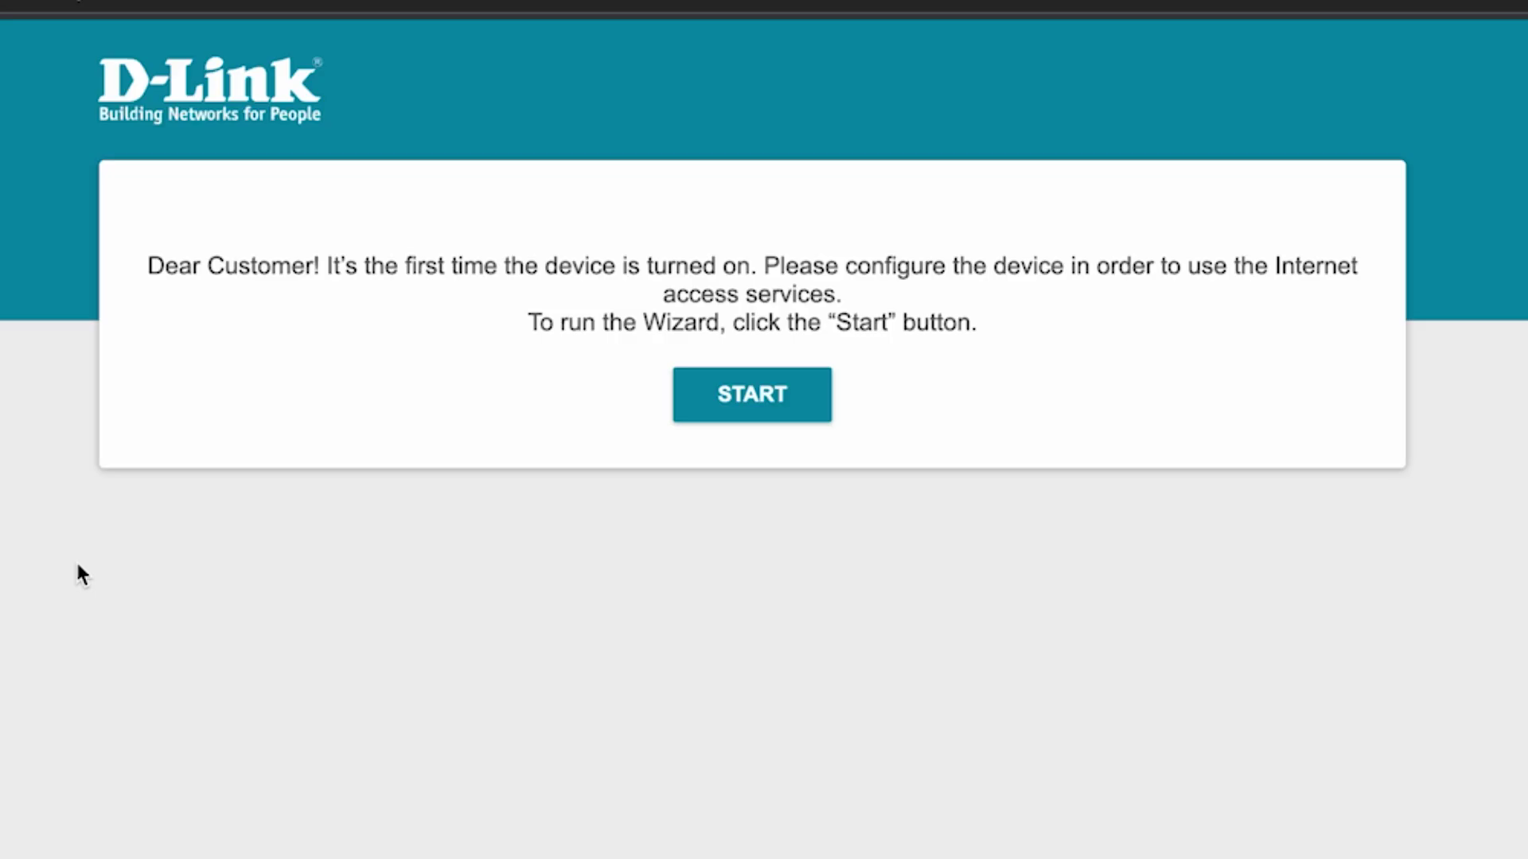
# - Launch the first-run setup wizard with English as the interface language
pyautogui.click(768, 412)
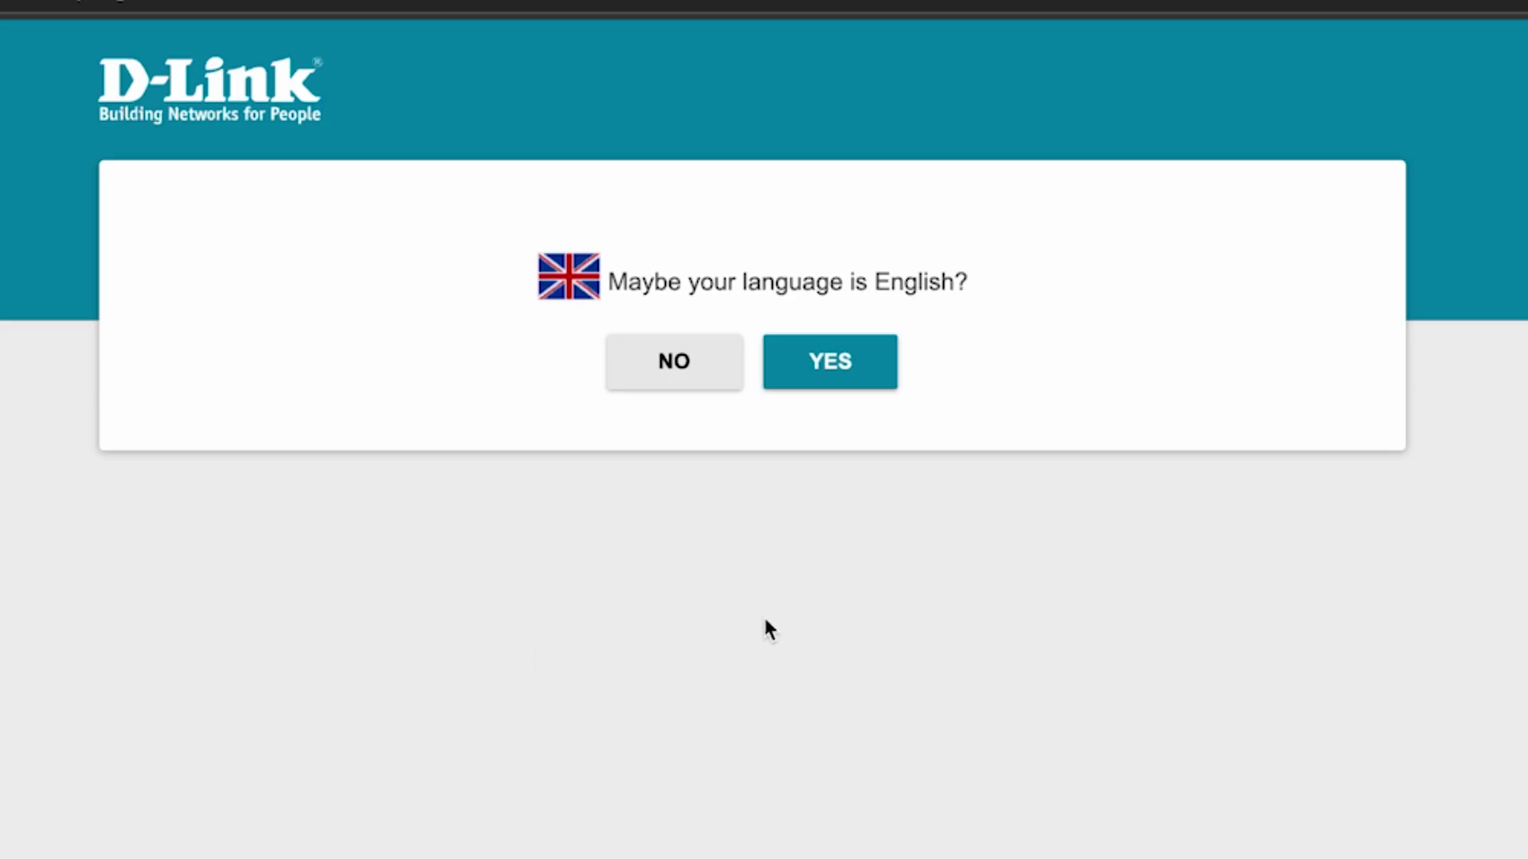
pyautogui.click(853, 364)
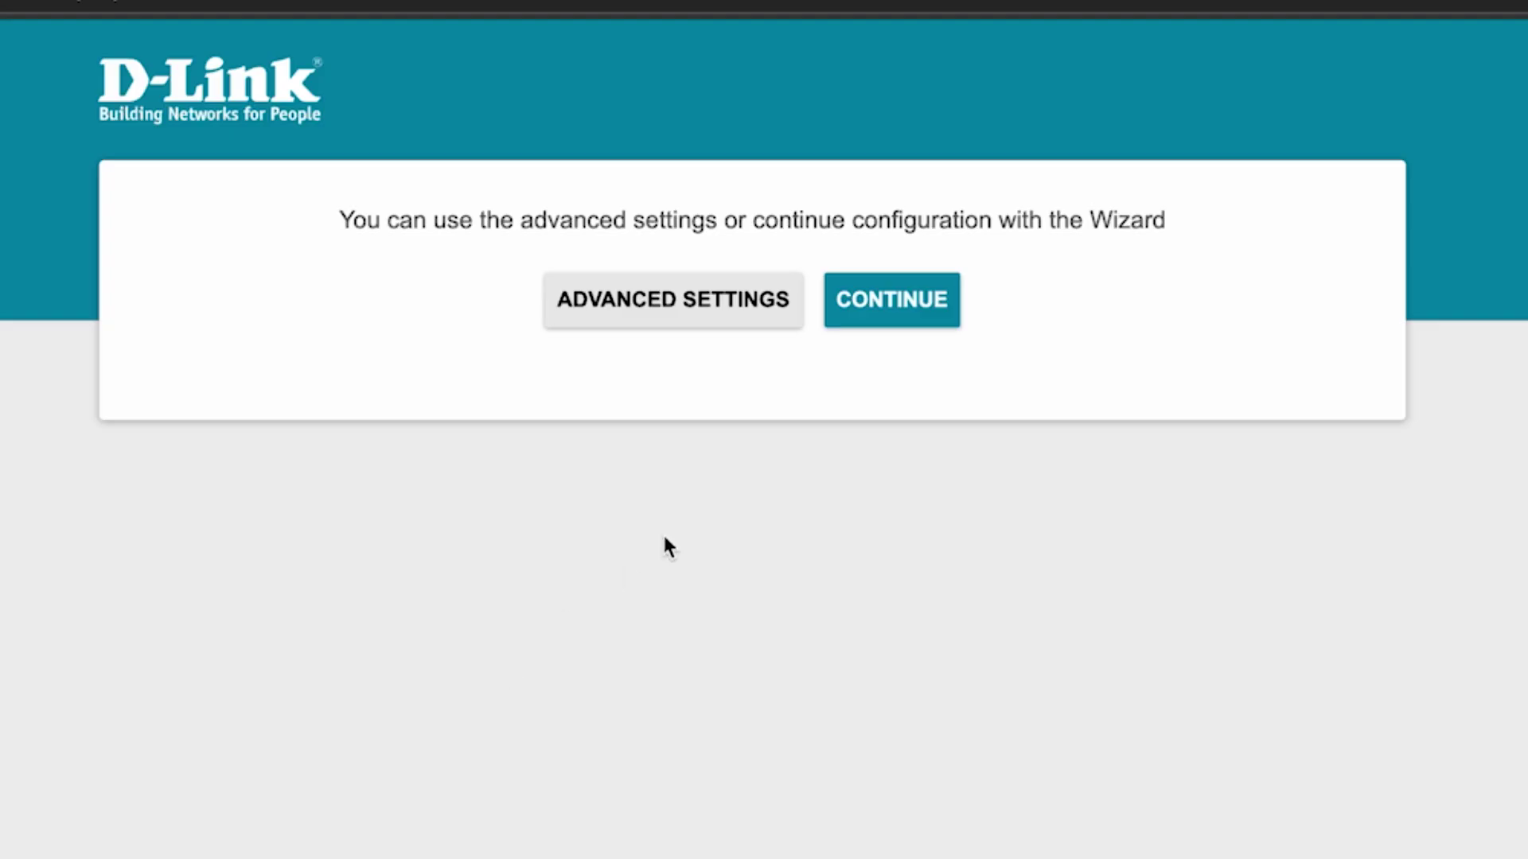
pyautogui.click(899, 310)
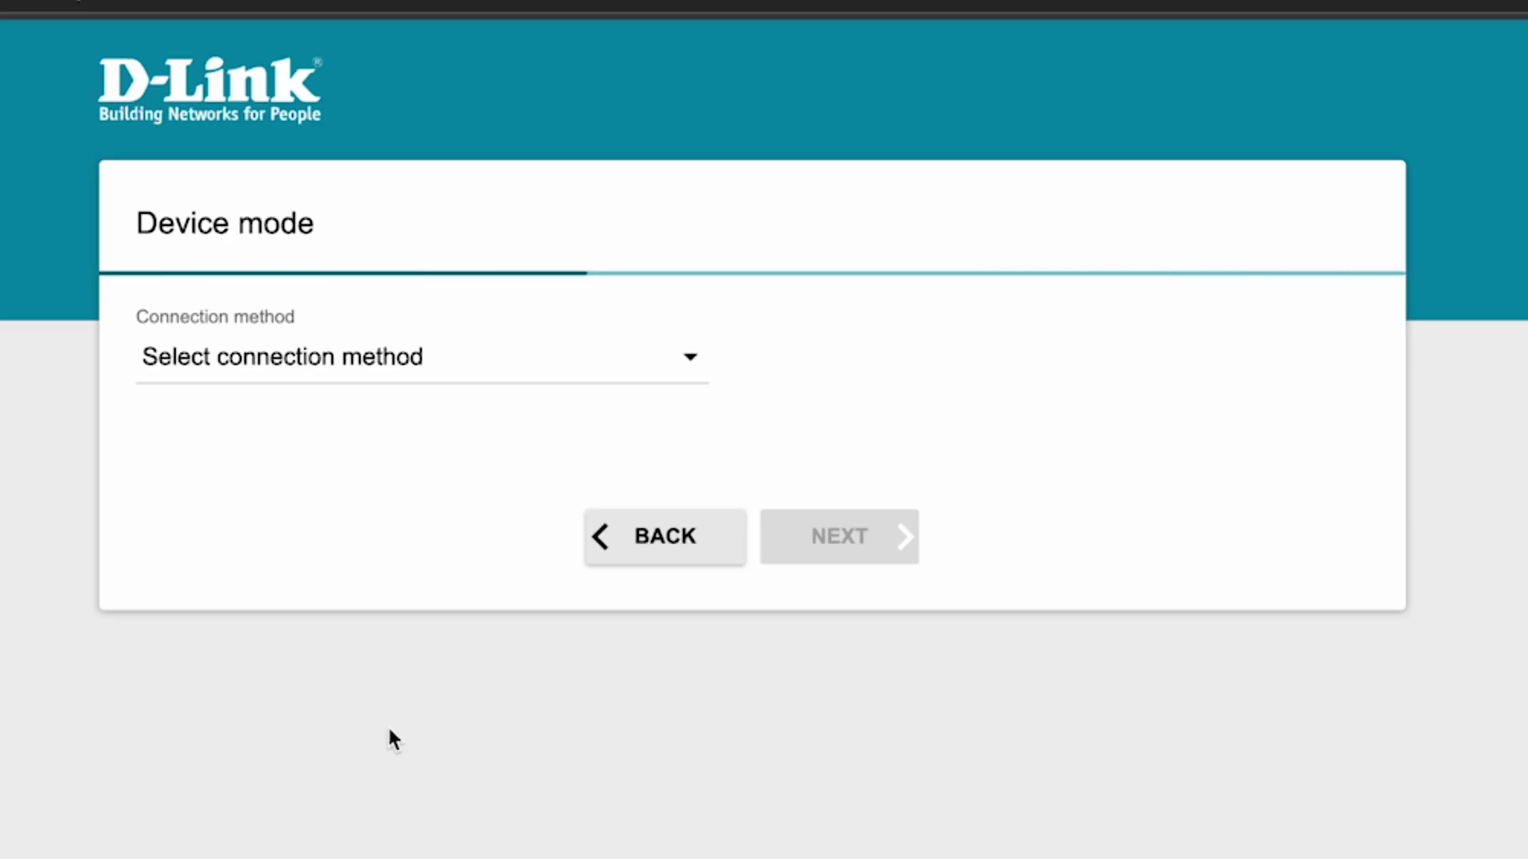
# - Choose wired connection and Router work mode, then advance to the connection type step
pyautogui.click(609, 368)
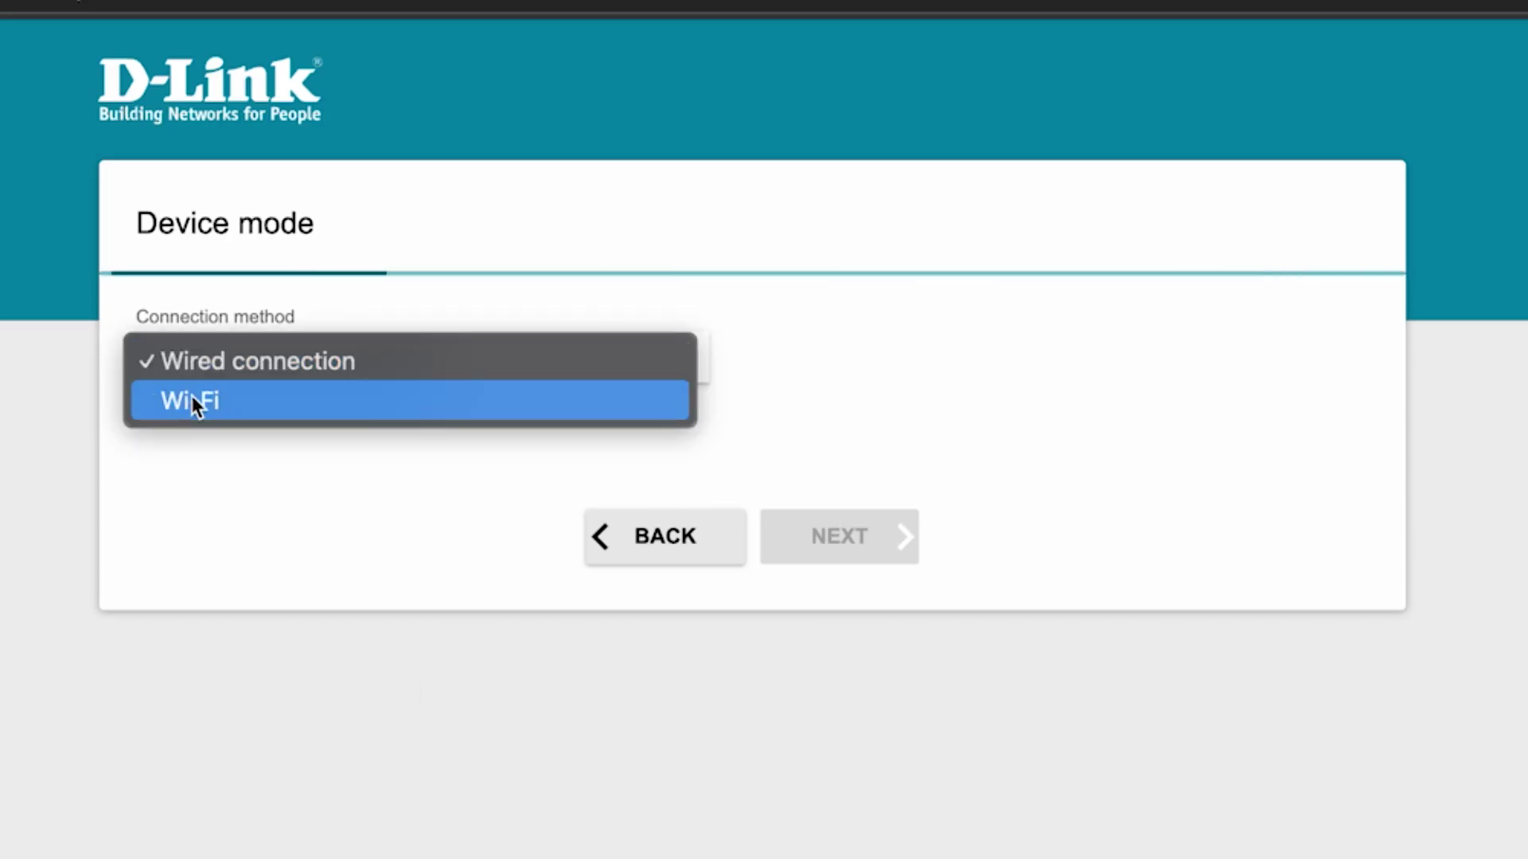
pyautogui.click(279, 361)
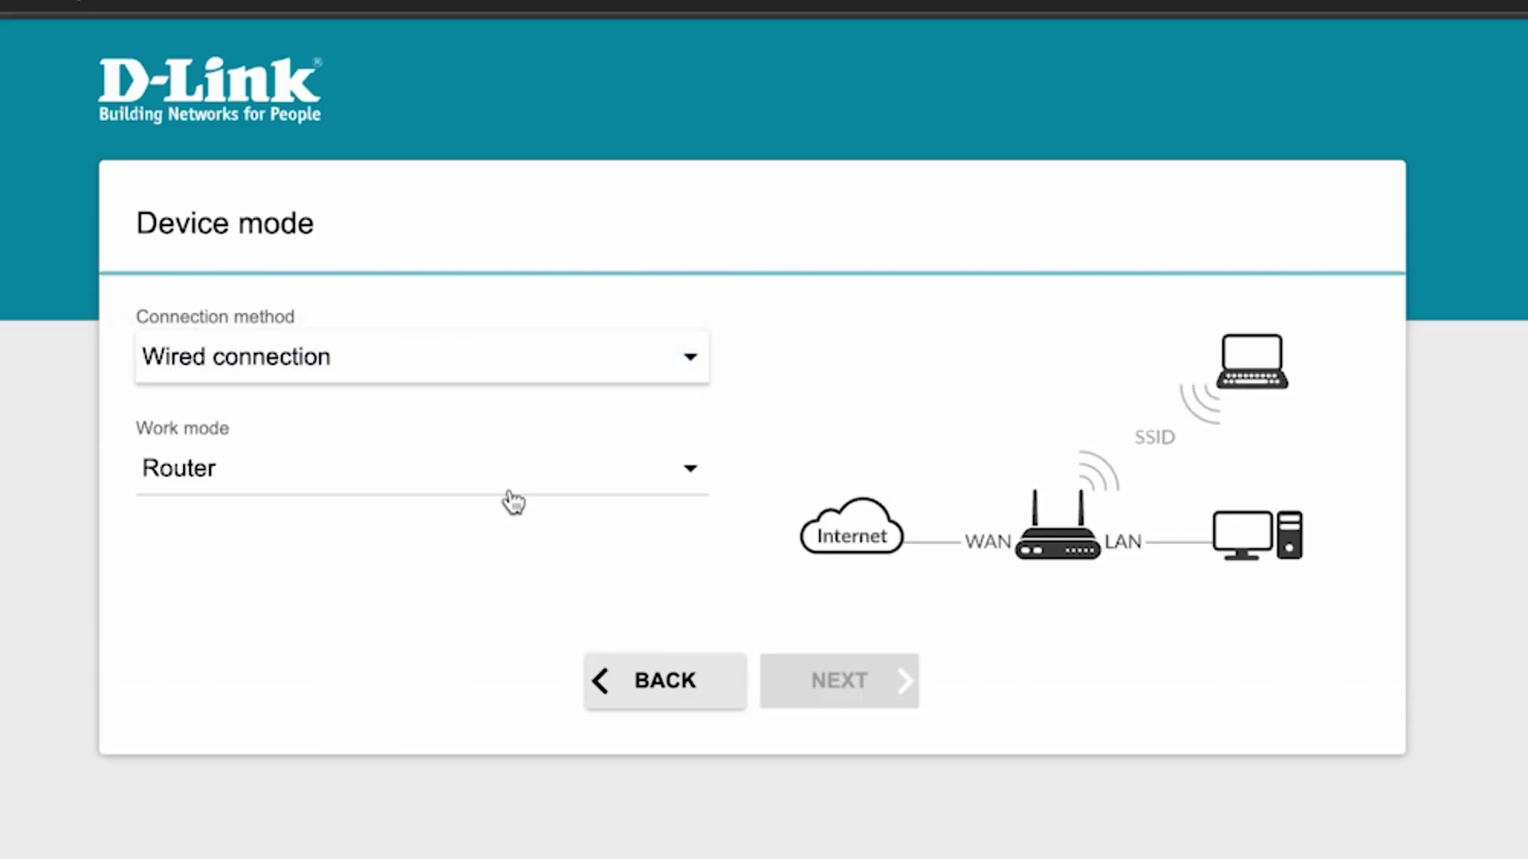
pyautogui.click(541, 468)
pyautogui.click(247, 473)
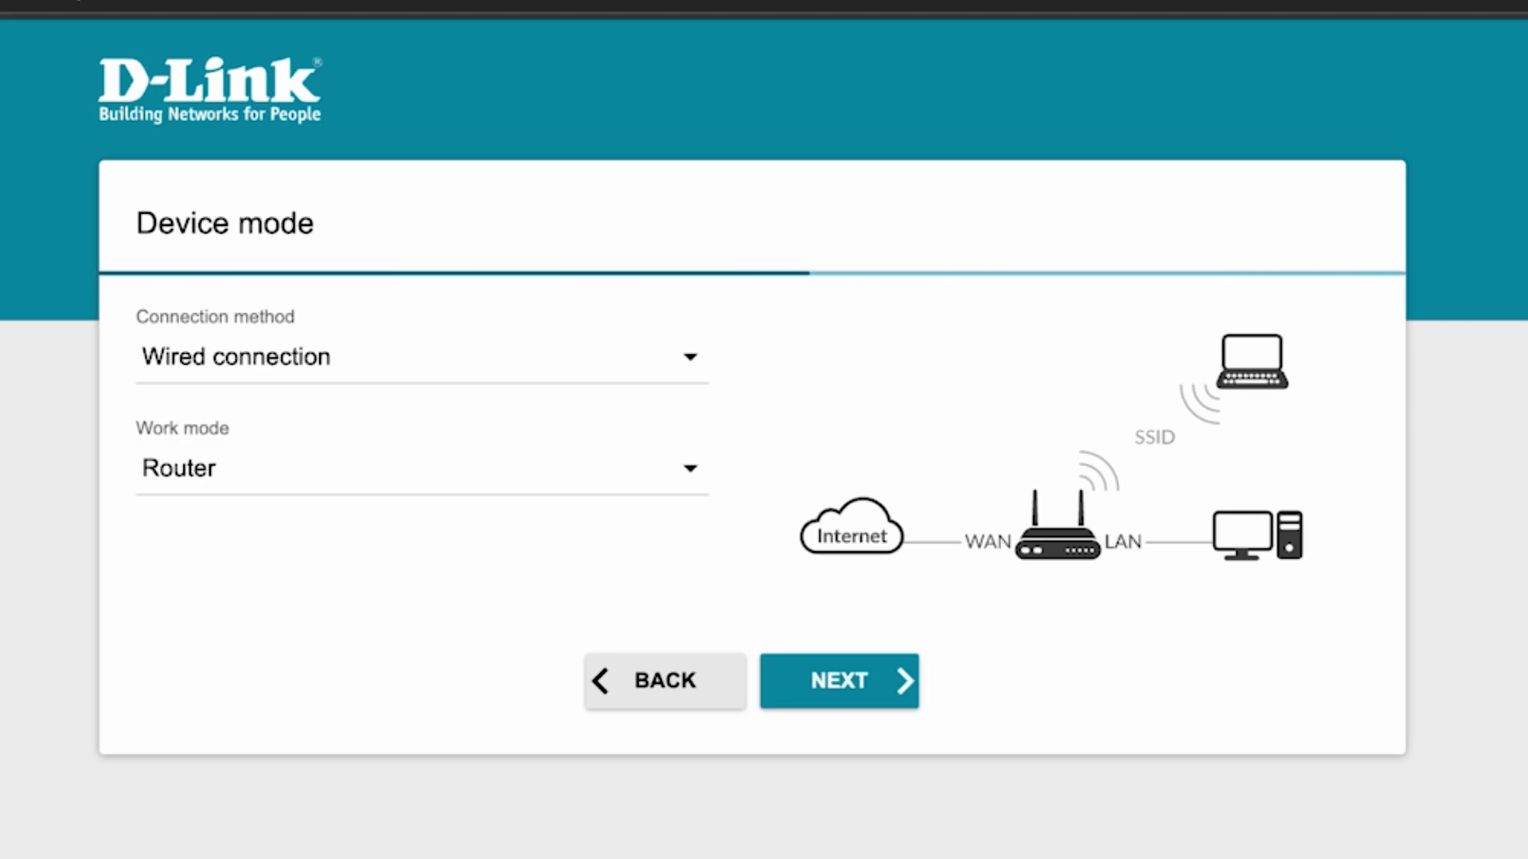
pyautogui.click(846, 682)
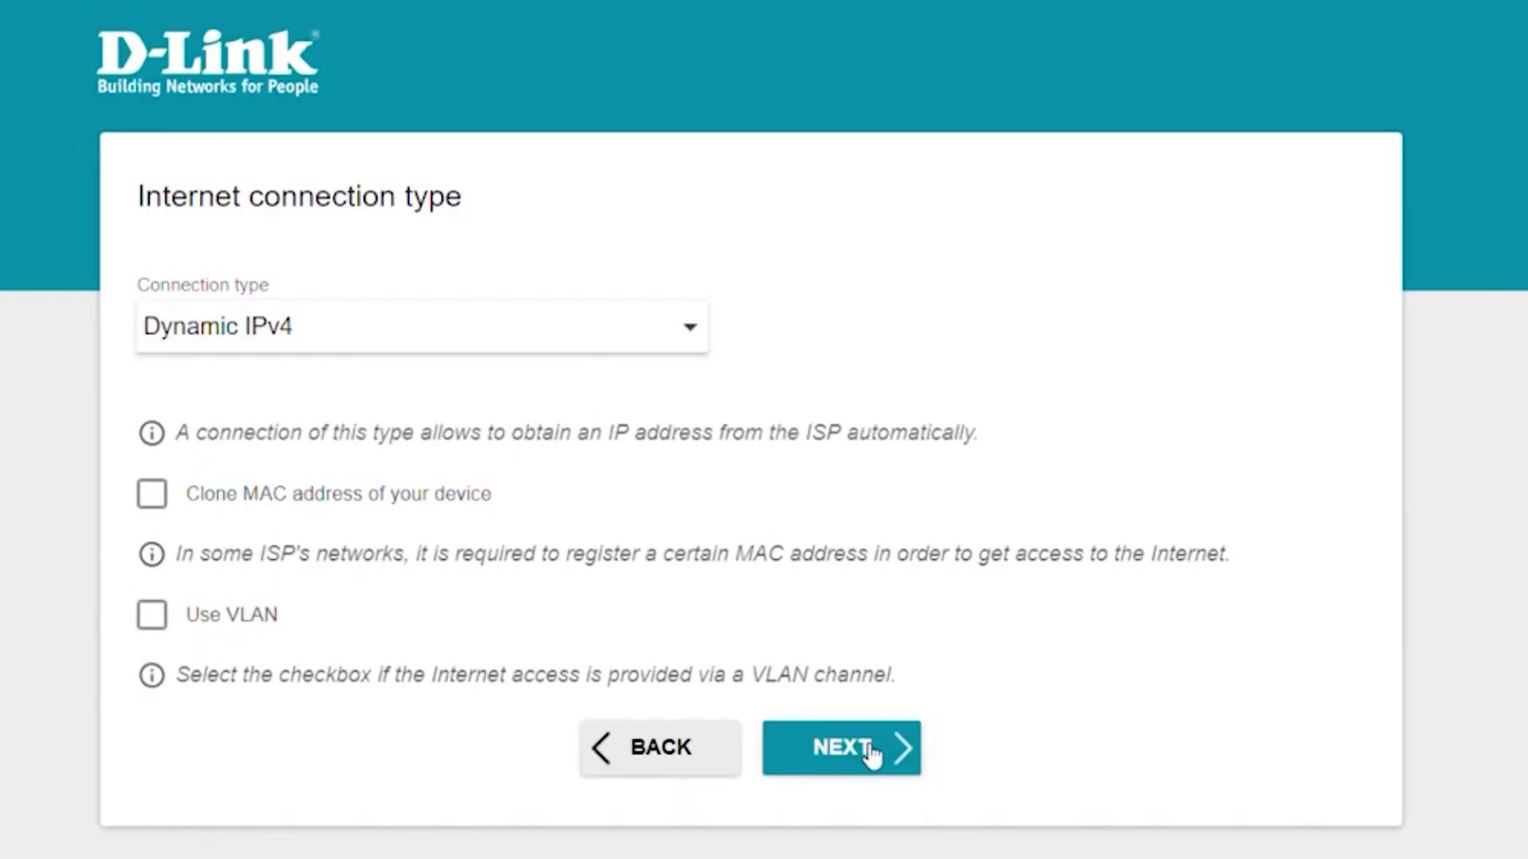
# - Keep Dynamic IPv4, rename DIR-825-bd18 to 'Change your Network Name' and set a new Wi-Fi password
pyautogui.click(871, 752)
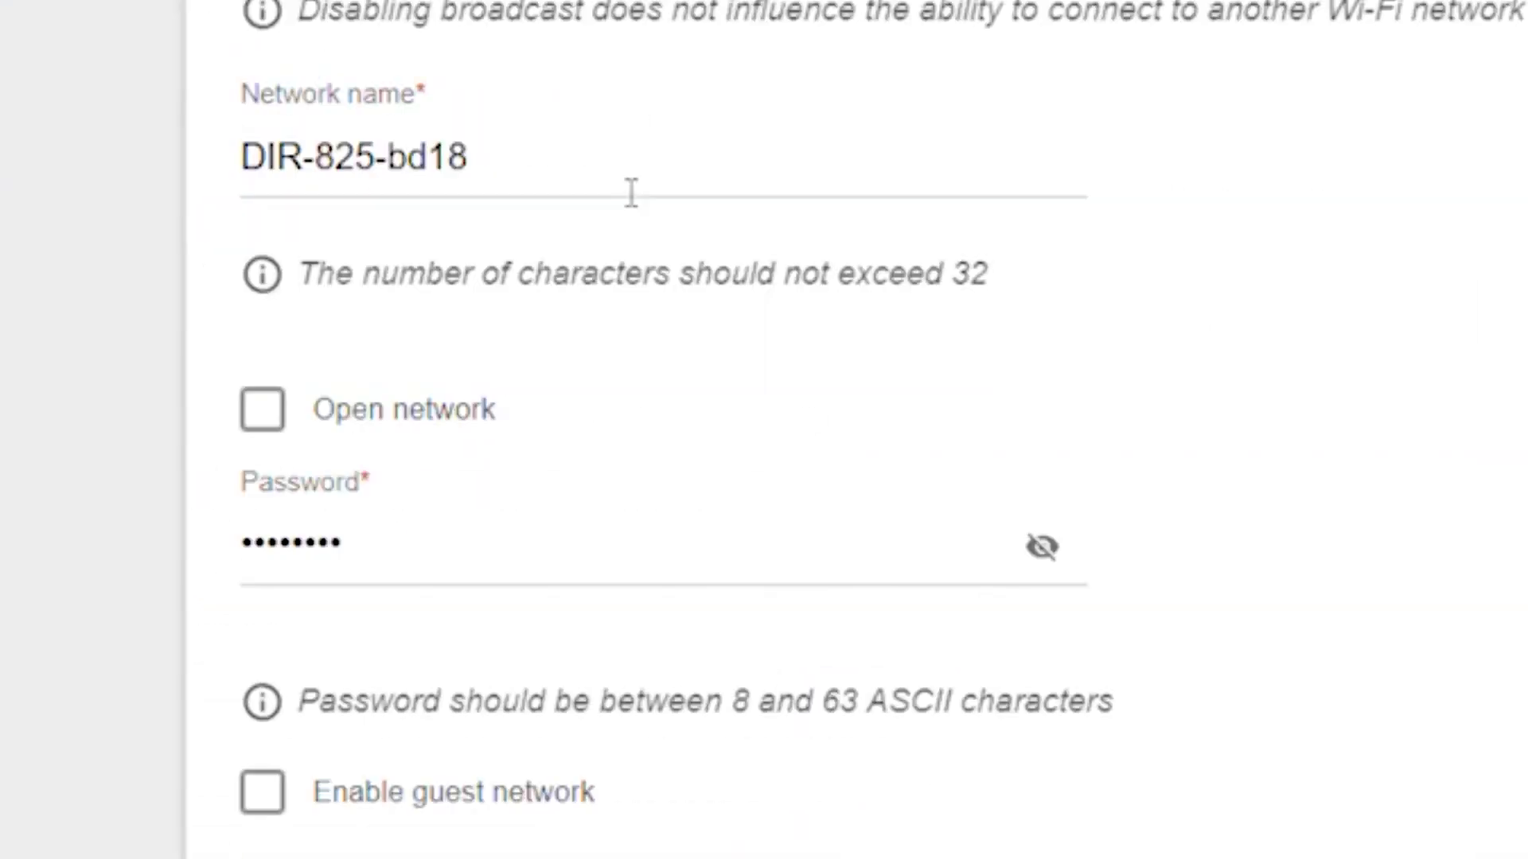
pyautogui.moveTo(473, 497); pyautogui.dragTo(129, 504)
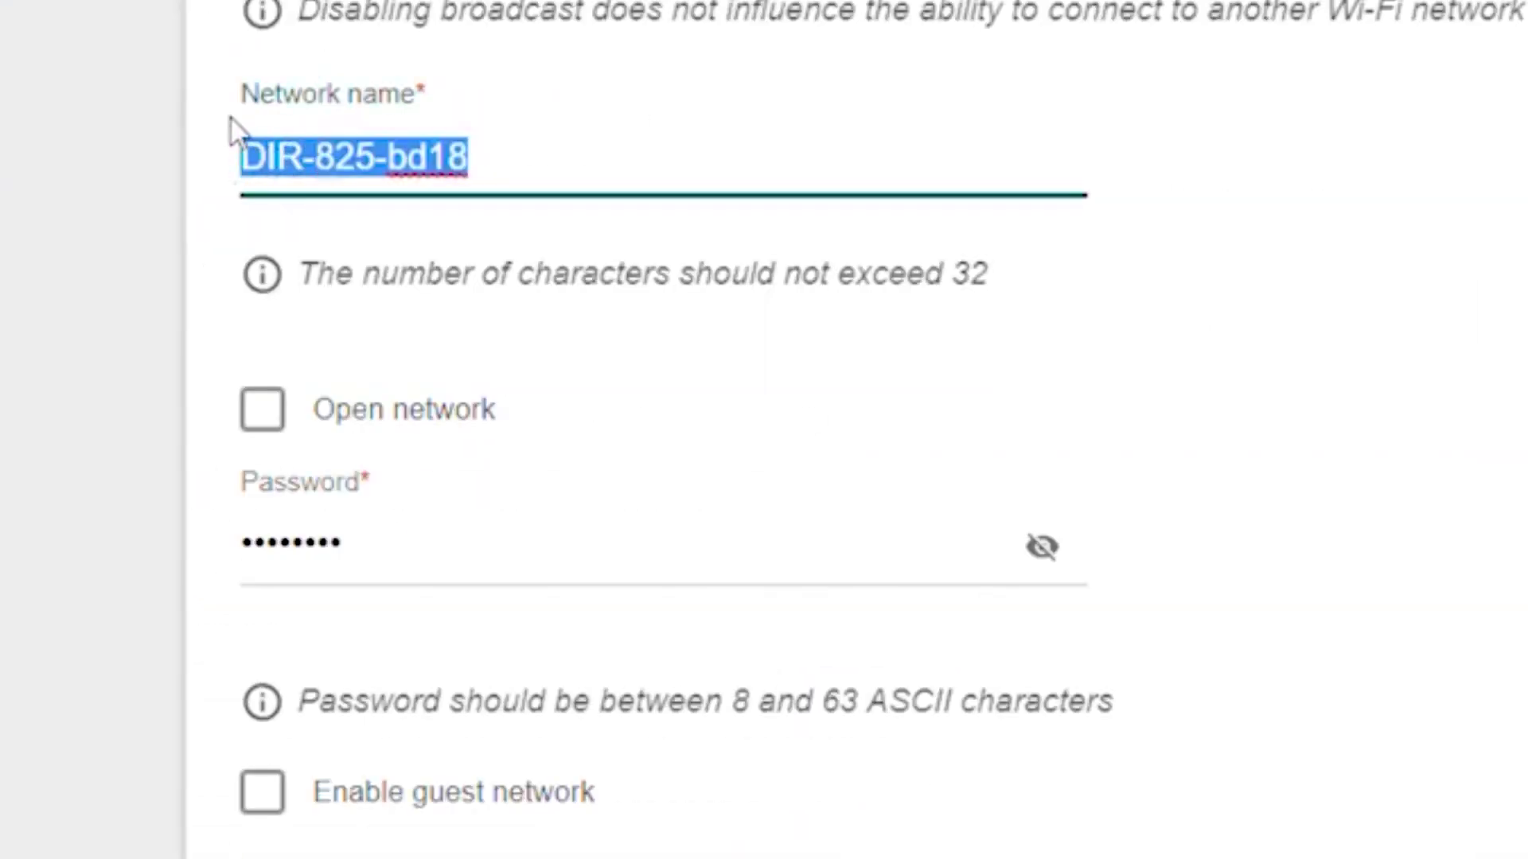
pyautogui.press('BackSpace')
pyautogui.write('Chan')
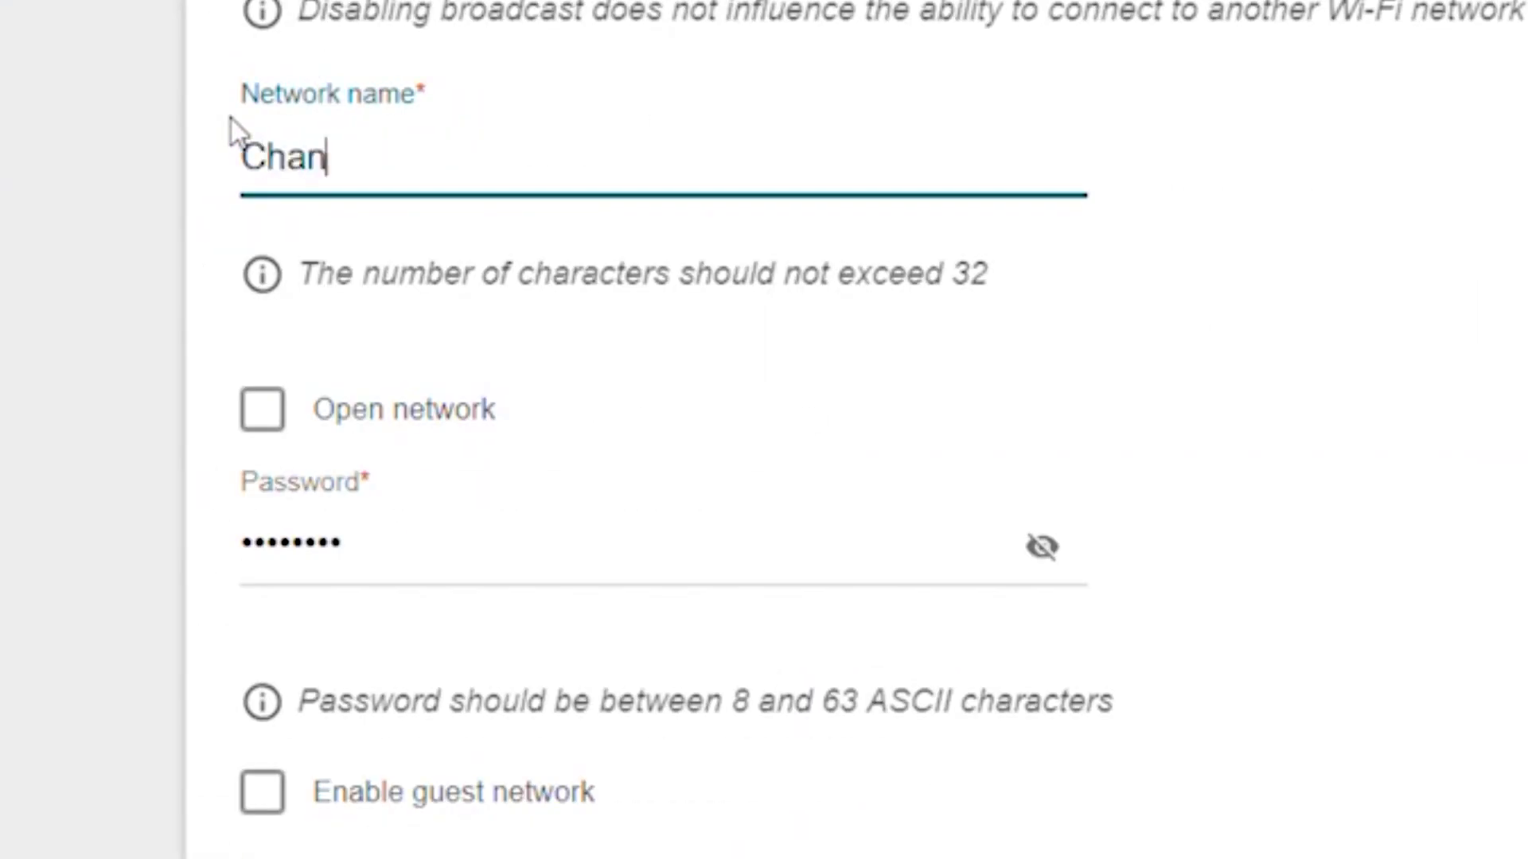
pyautogui.write('ge your Network Name')
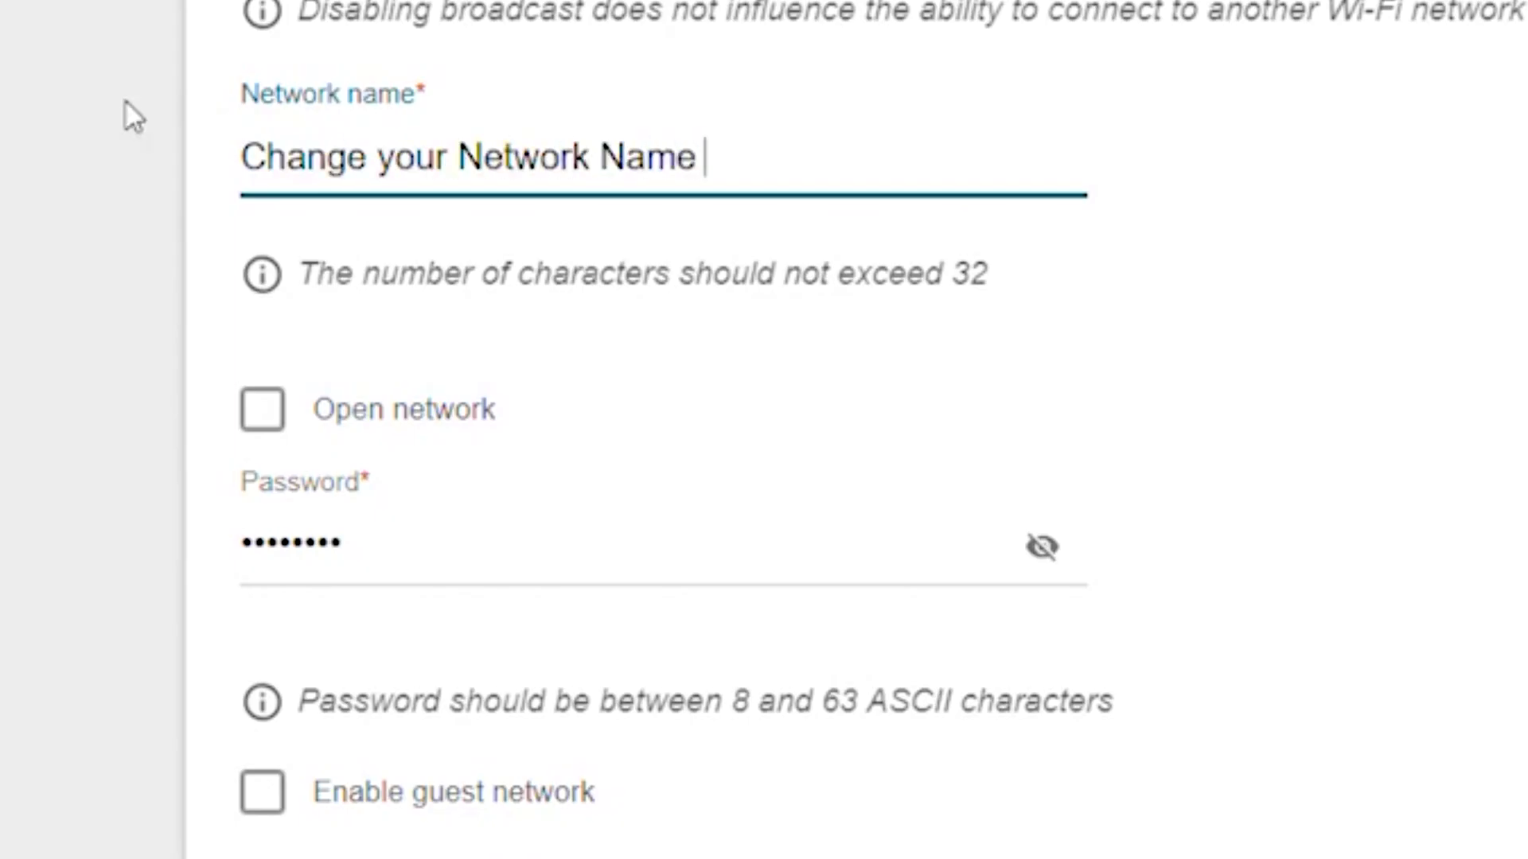
pyautogui.click(414, 588)
pyautogui.hotkey('ctrl', 'a')
pyautogui.press('BackSpace')
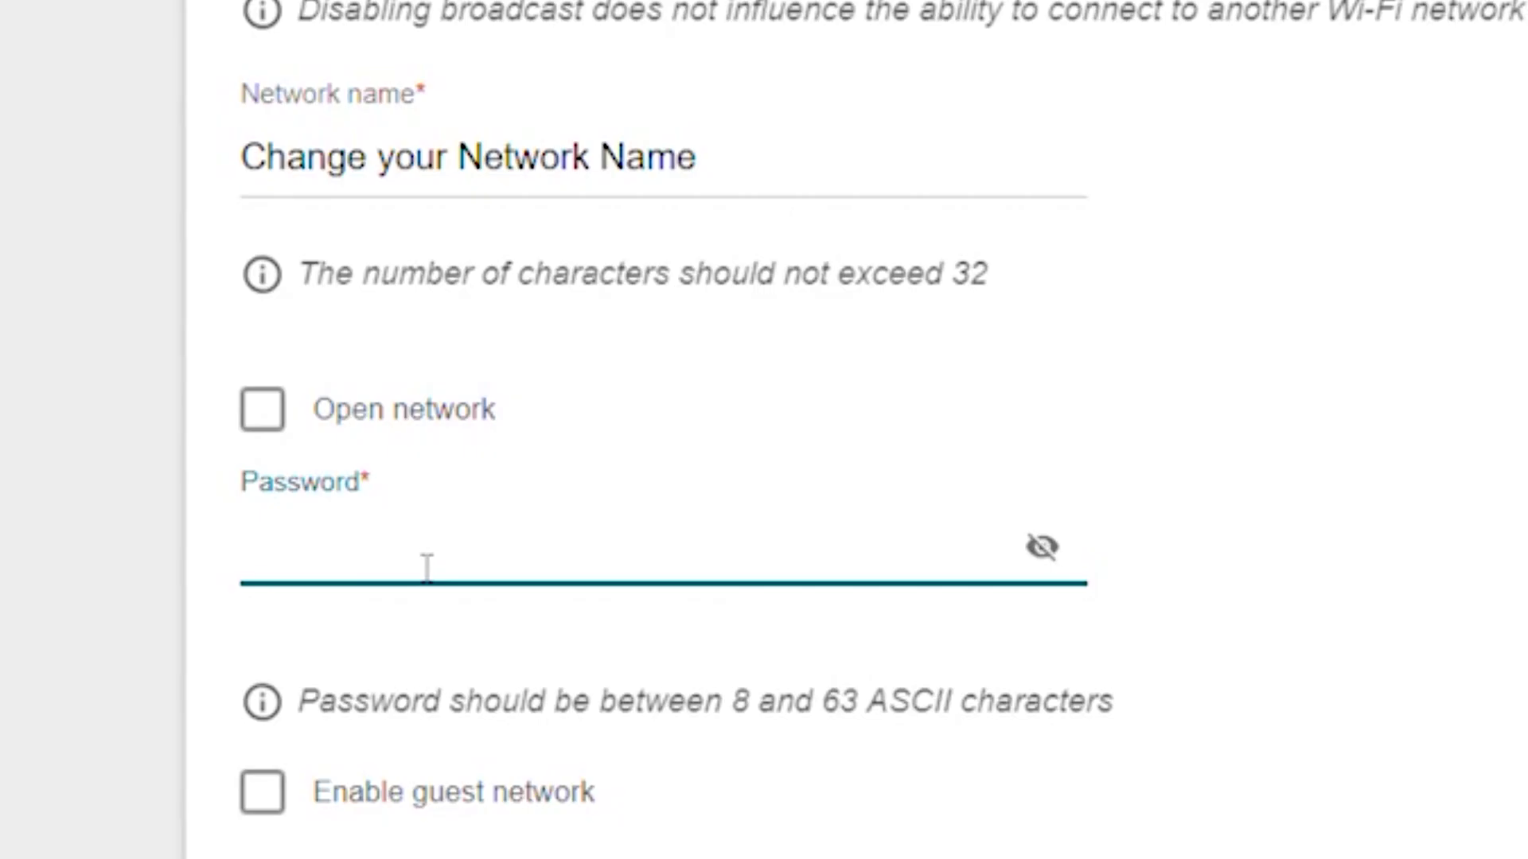
pyautogui.write('12345678901password')
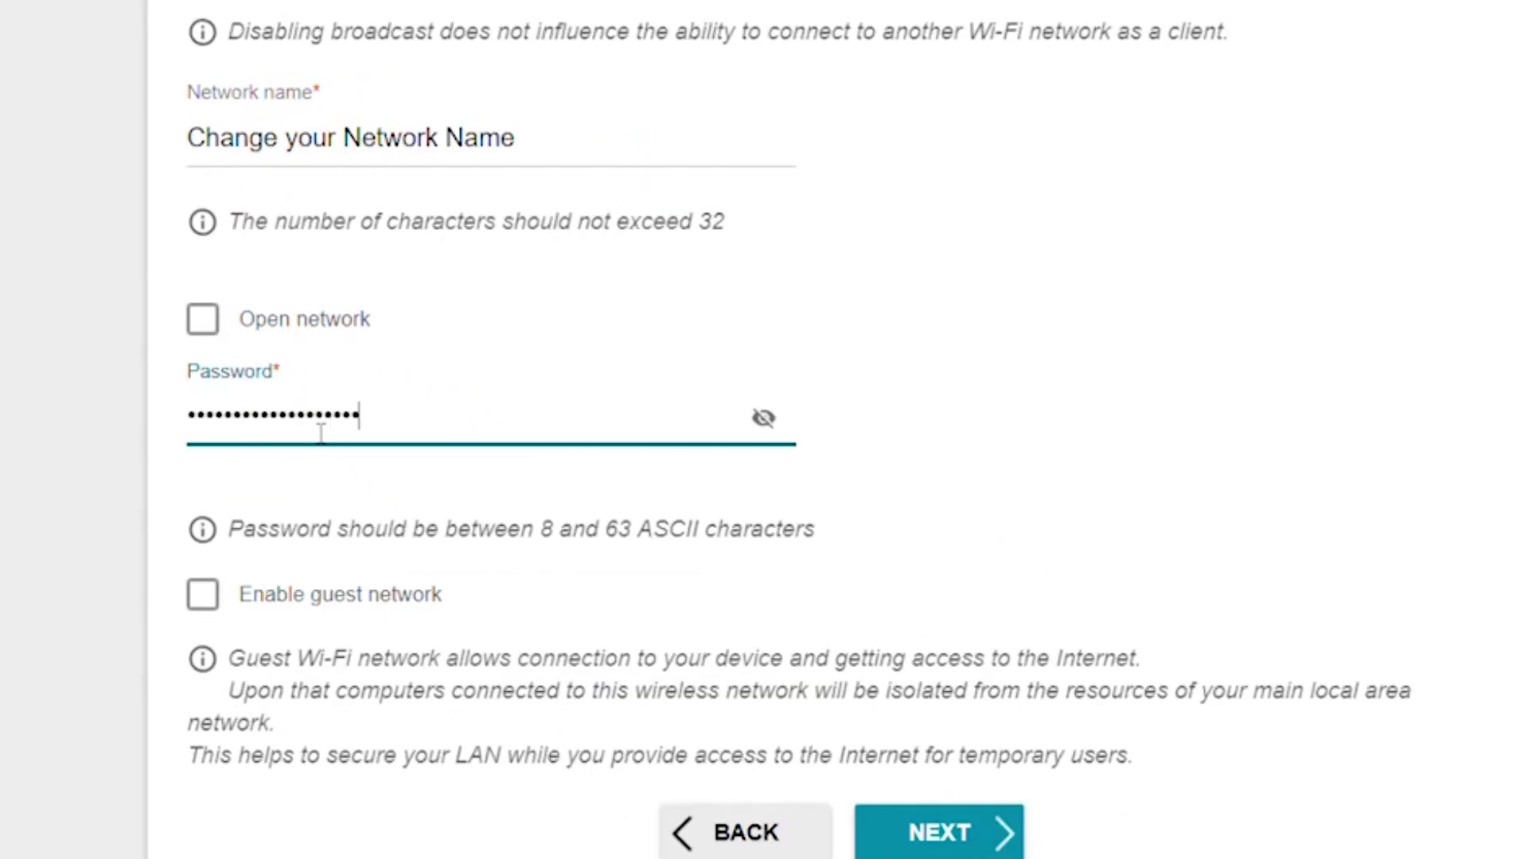
pyautogui.click(765, 420)
pyautogui.click(769, 421)
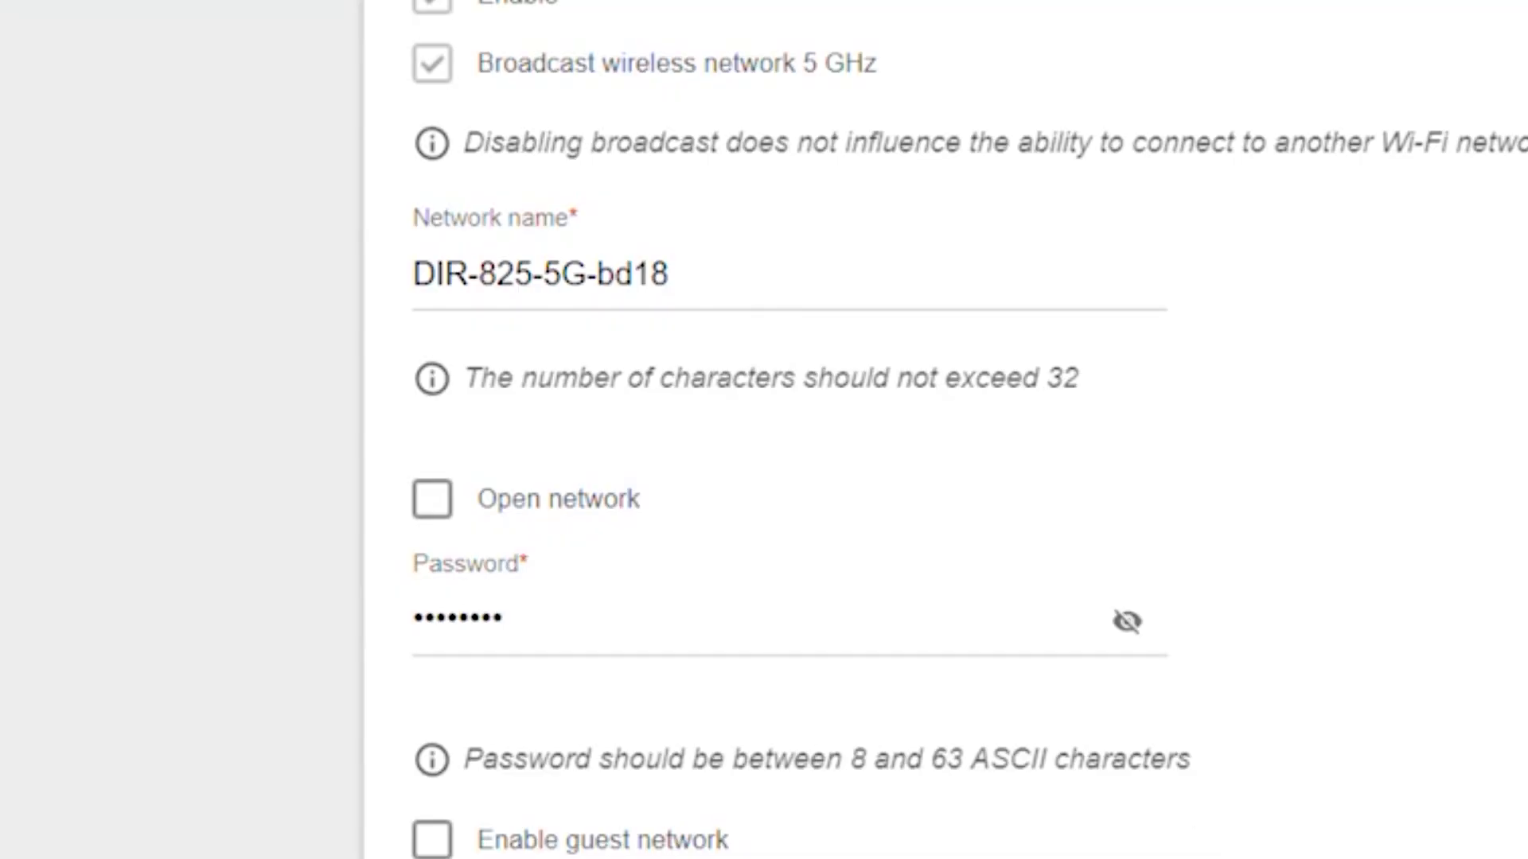
# - Name the 5 GHz network 'Change your Network Name' with a new Wi-Fi password
pyautogui.tripleClick(444, 277)
pyautogui.write('Chan')
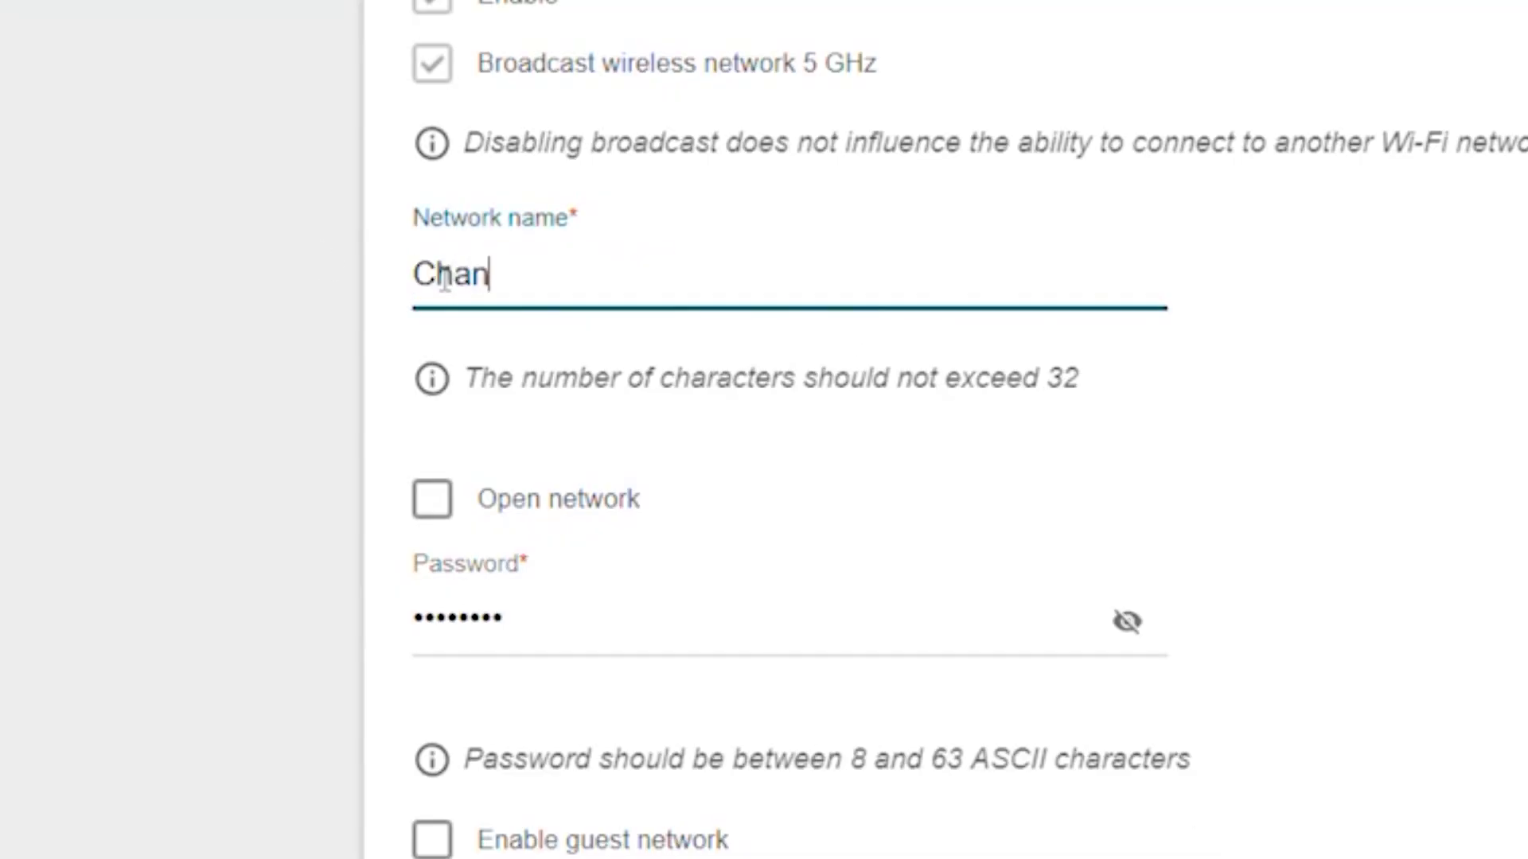
pyautogui.write('ge your Network Name')
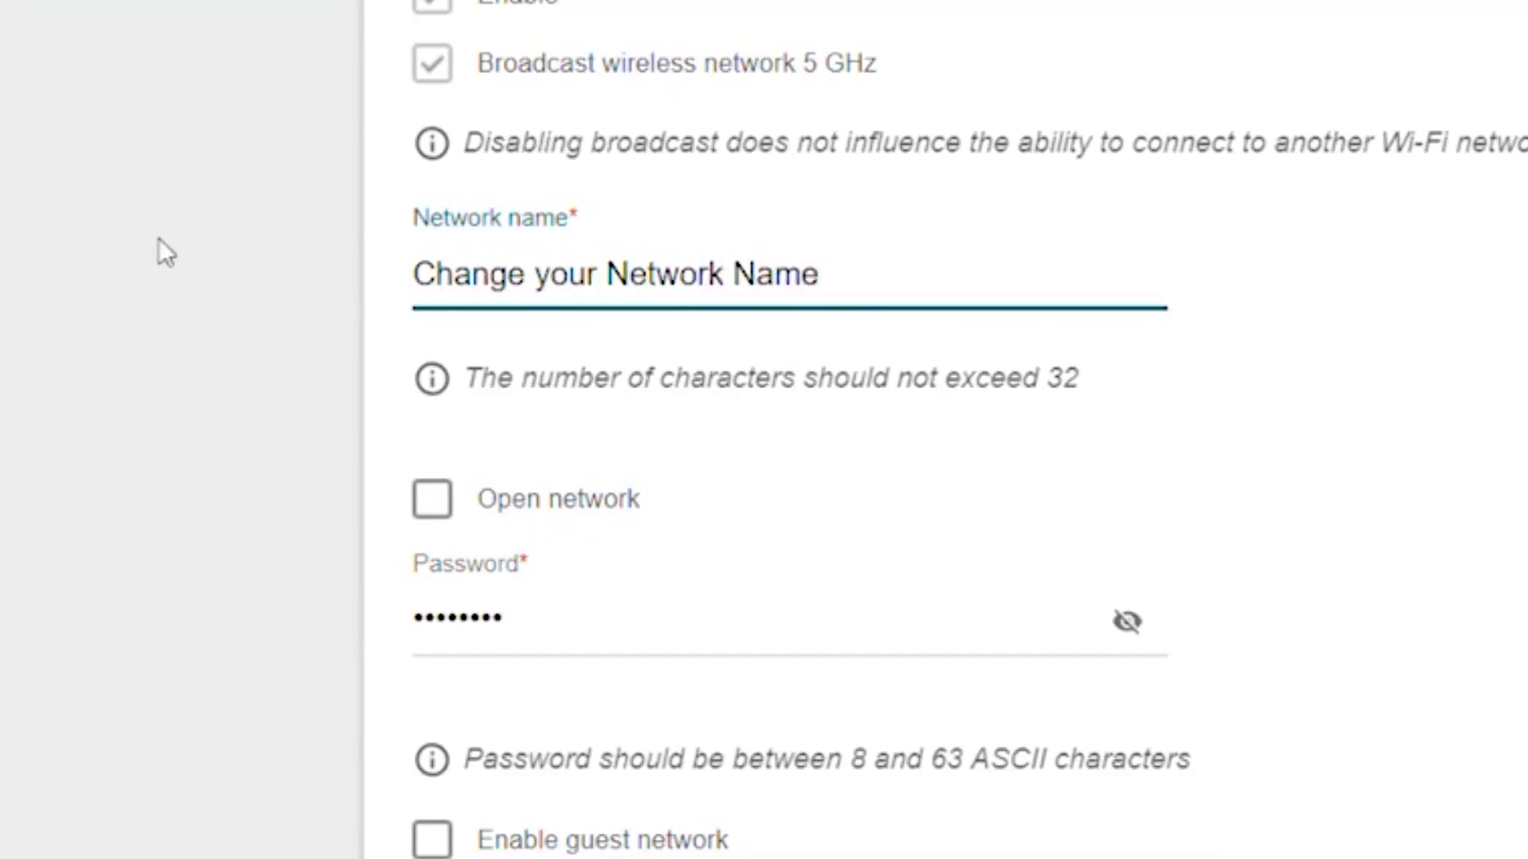
pyautogui.press('Tab')
pyautogui.press('BackSpace')
pyautogui.write('Change your Password')
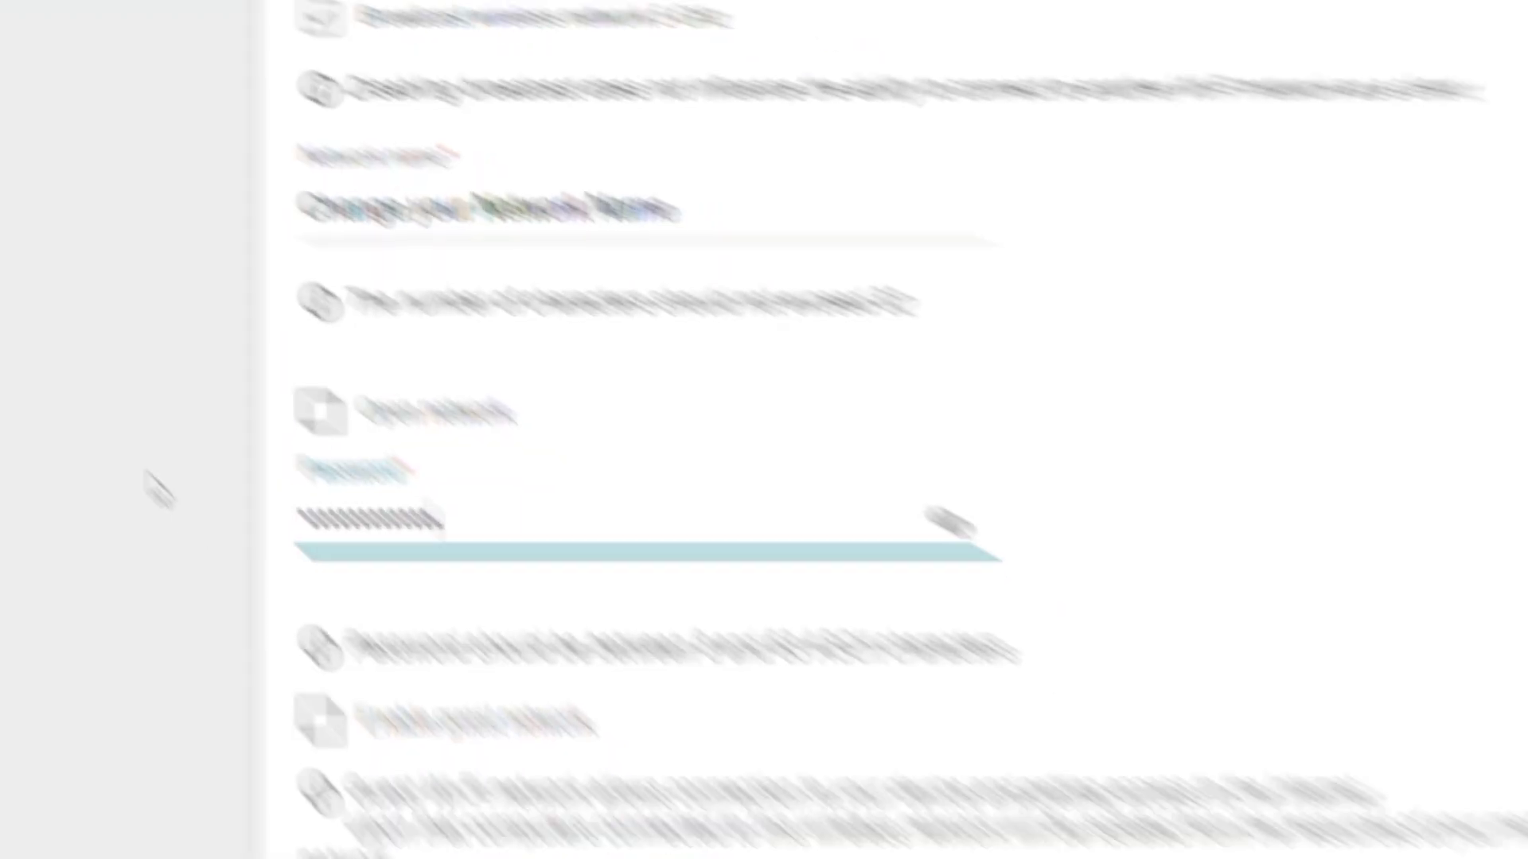
pyautogui.click(766, 420)
pyautogui.click(765, 420)
pyautogui.click(939, 833)
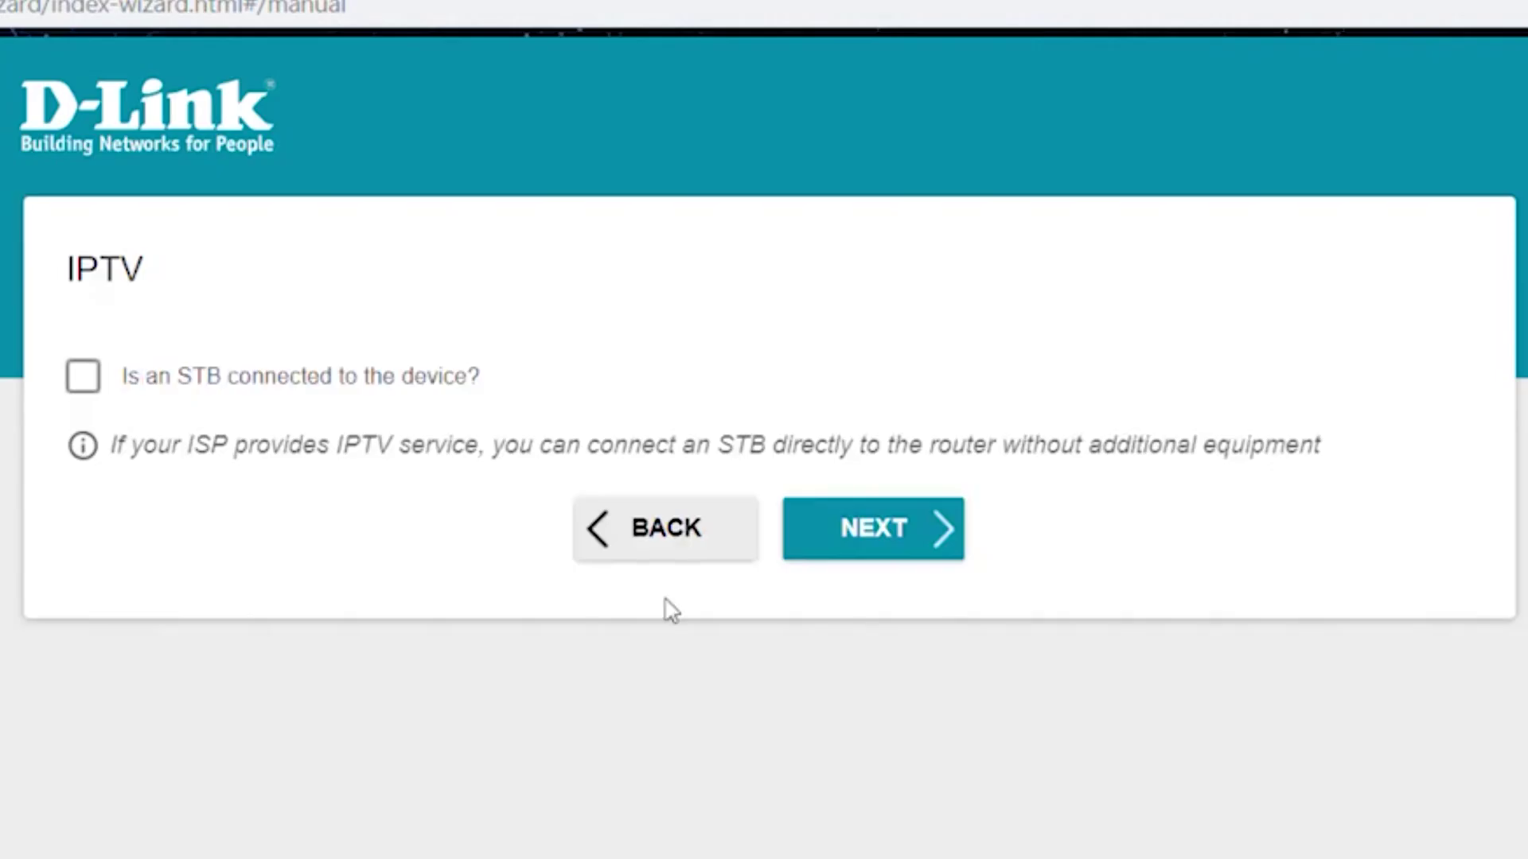
# - Skip IPTV without a set-top box and enter a new settings-interface password
pyautogui.click(861, 547)
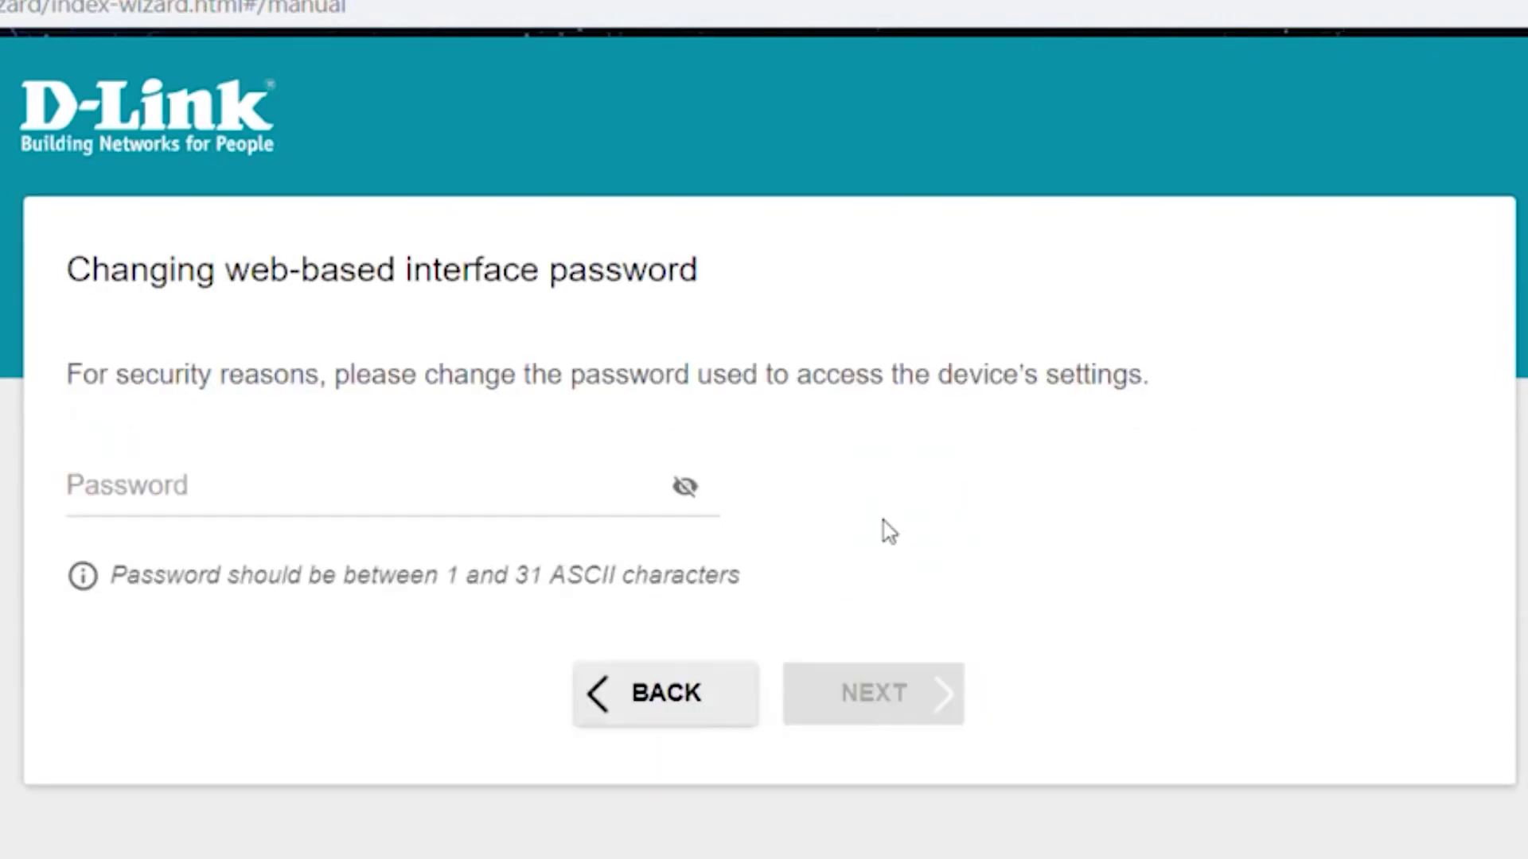
pyautogui.click(264, 494)
pyautogui.write('******')
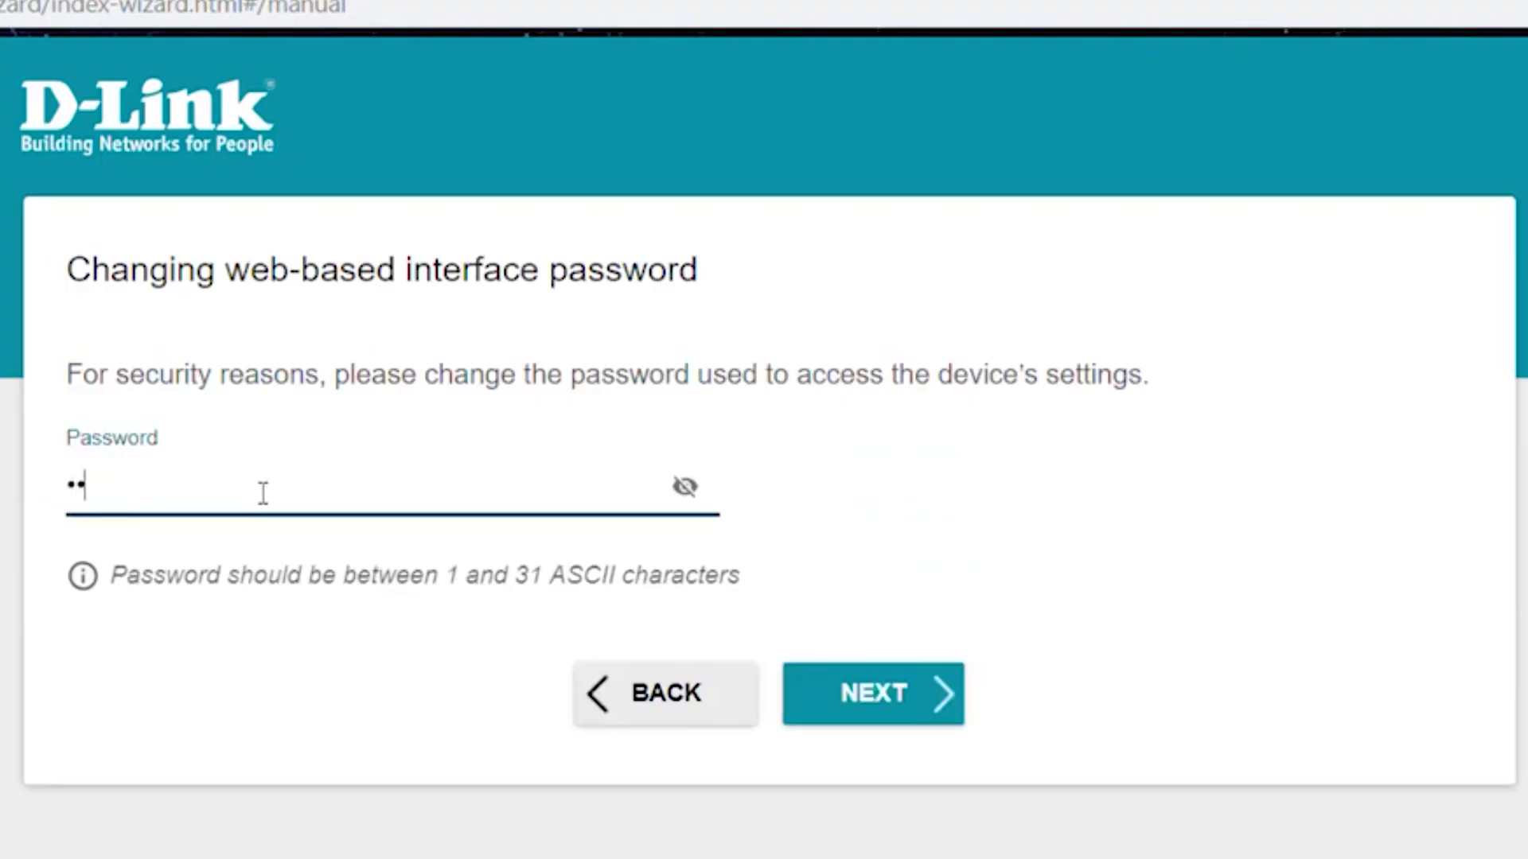
pyautogui.click(685, 487)
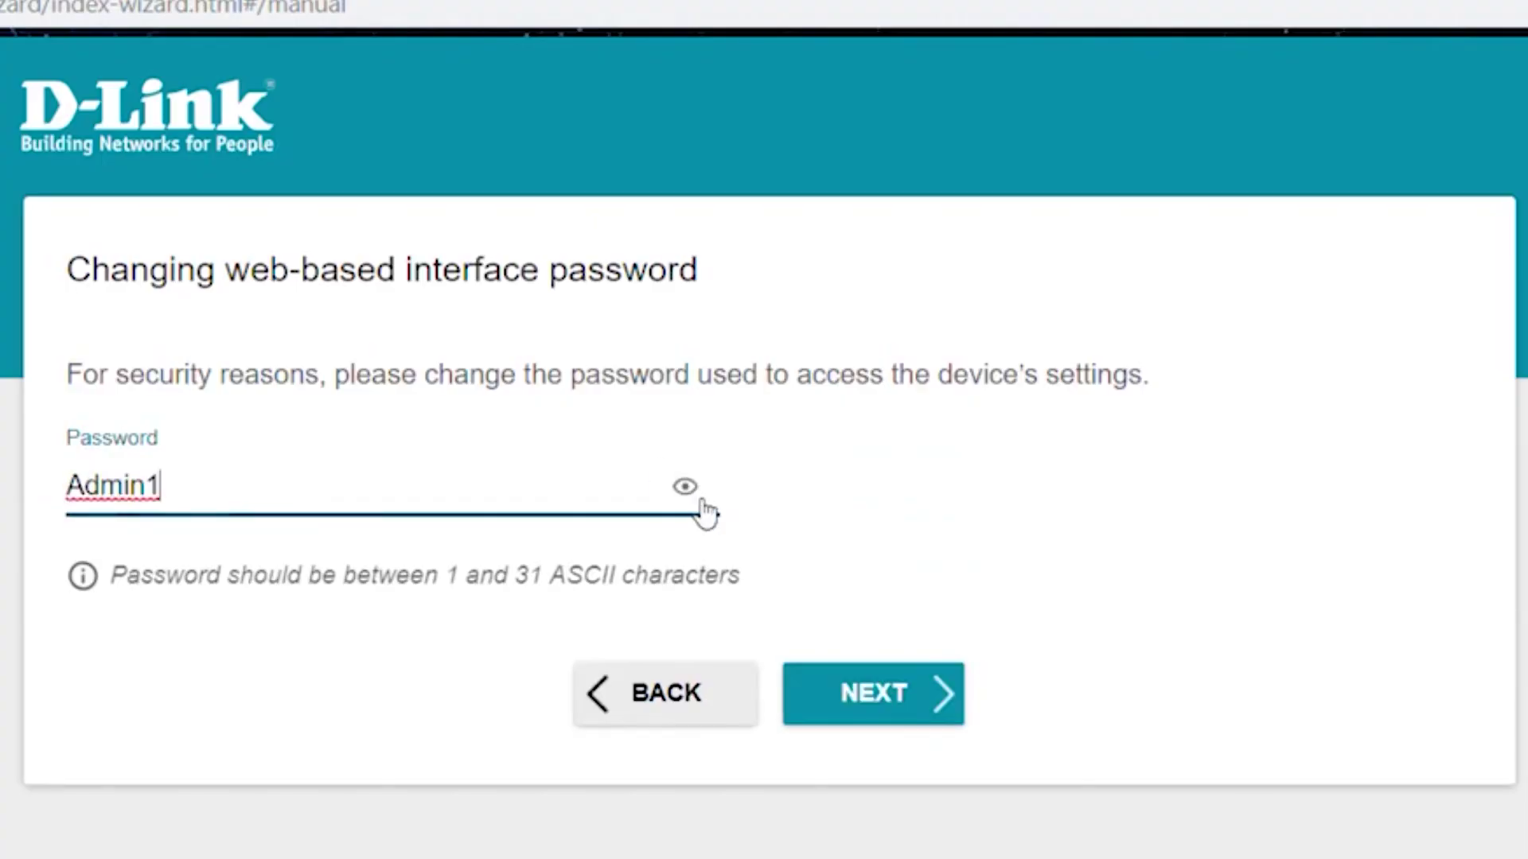
pyautogui.click(704, 487)
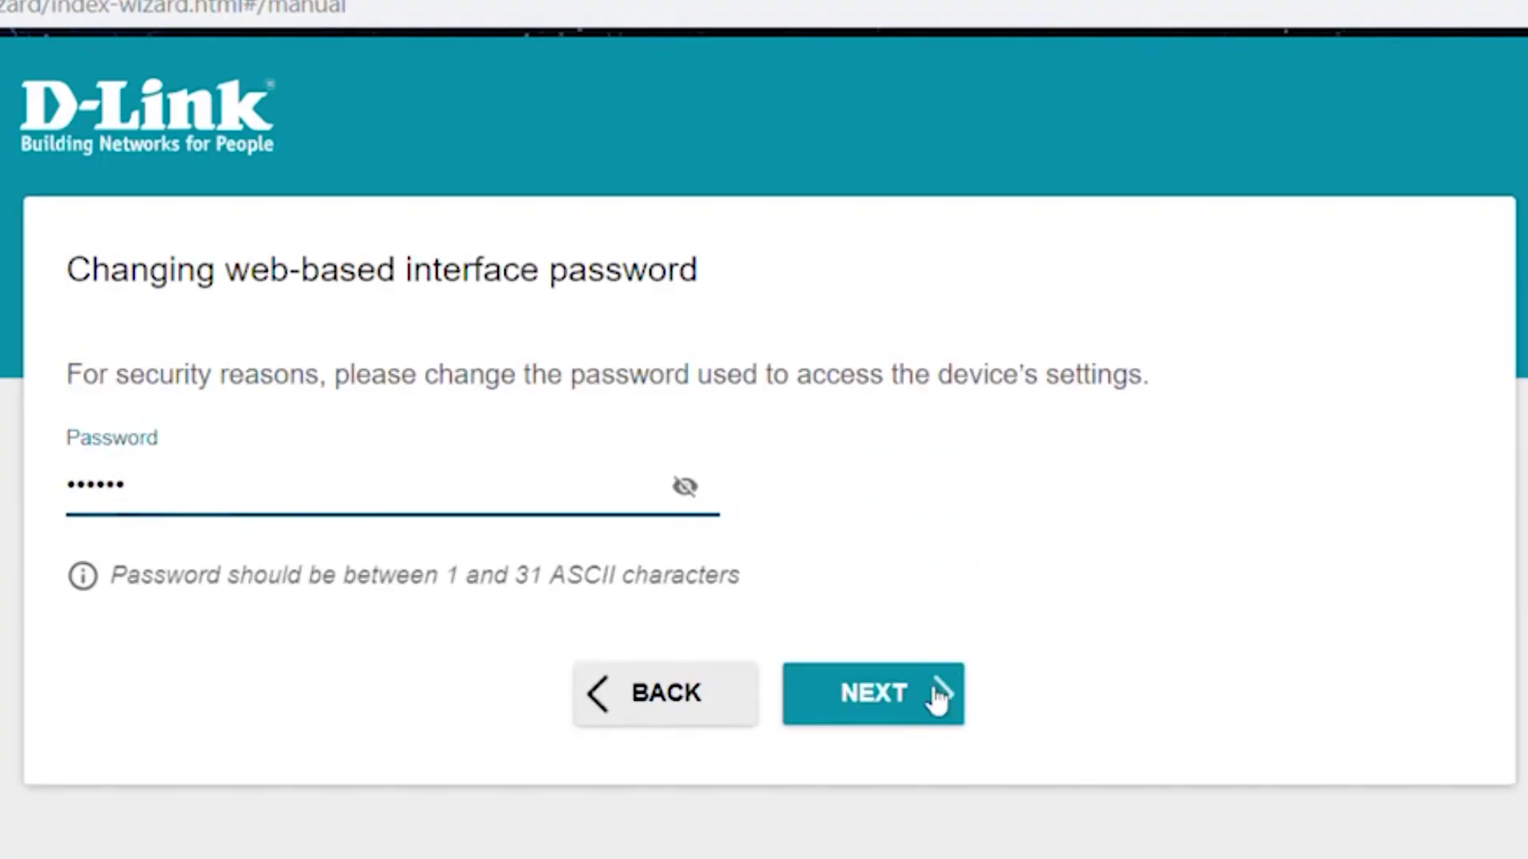
# - Review the wizard Summary and apply the configuration to the router
pyautogui.click(941, 696)
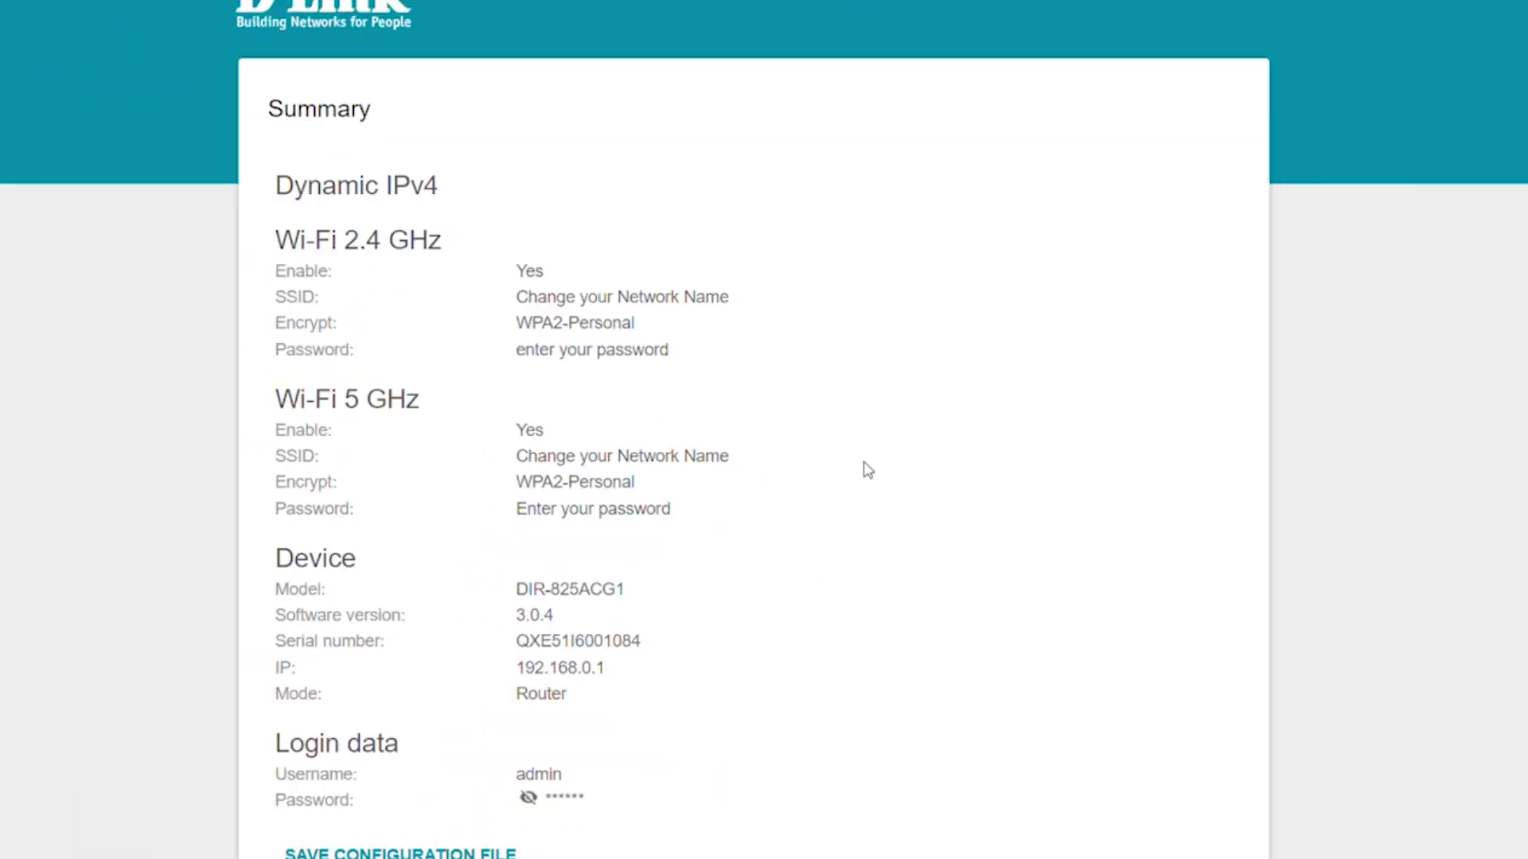
pyautogui.scroll(-3, 931, 784)
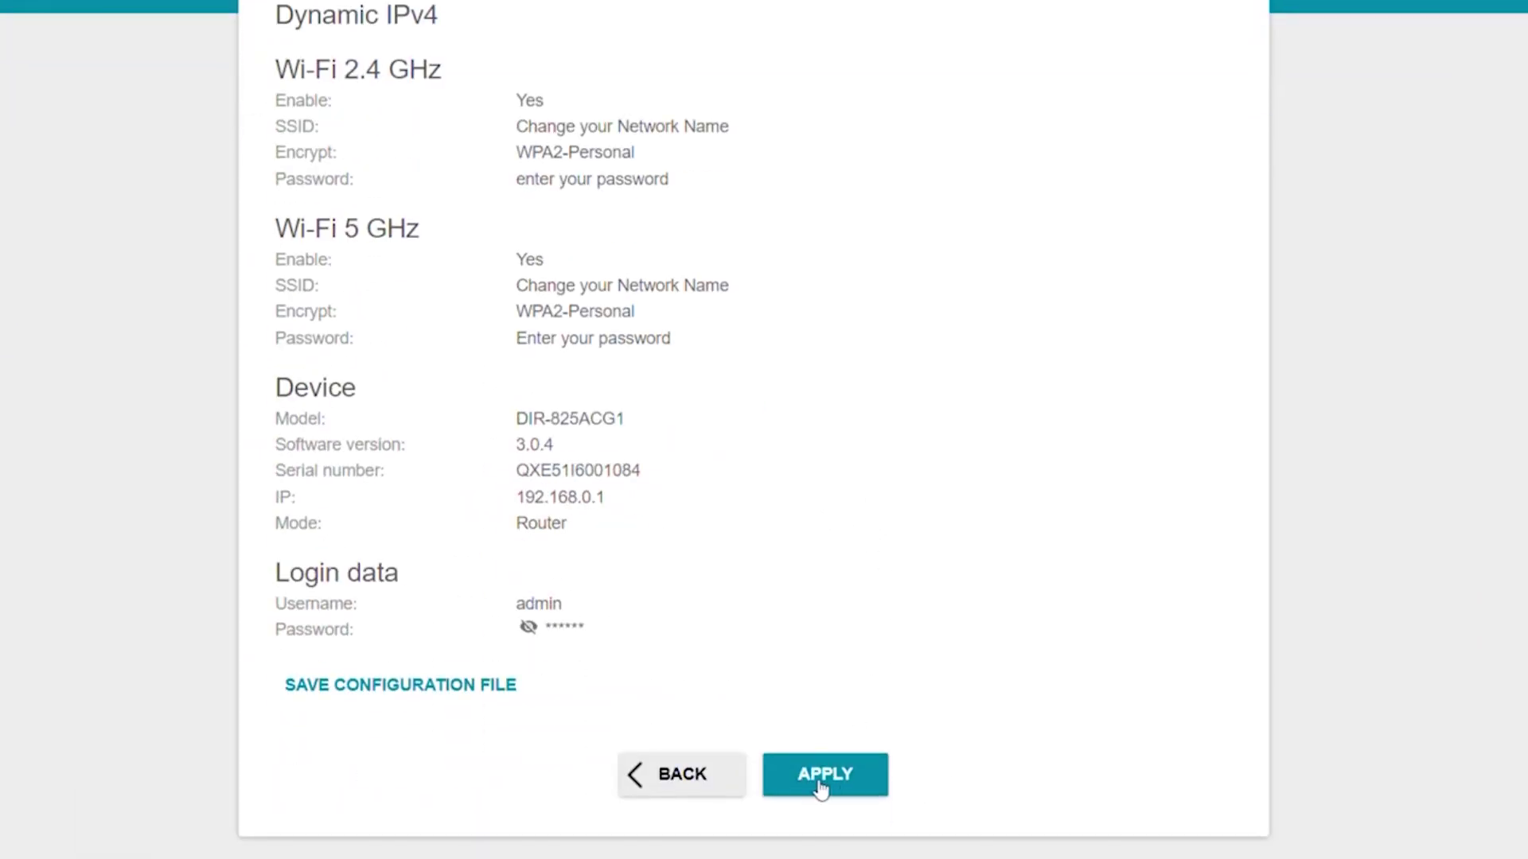
pyautogui.click(822, 786)
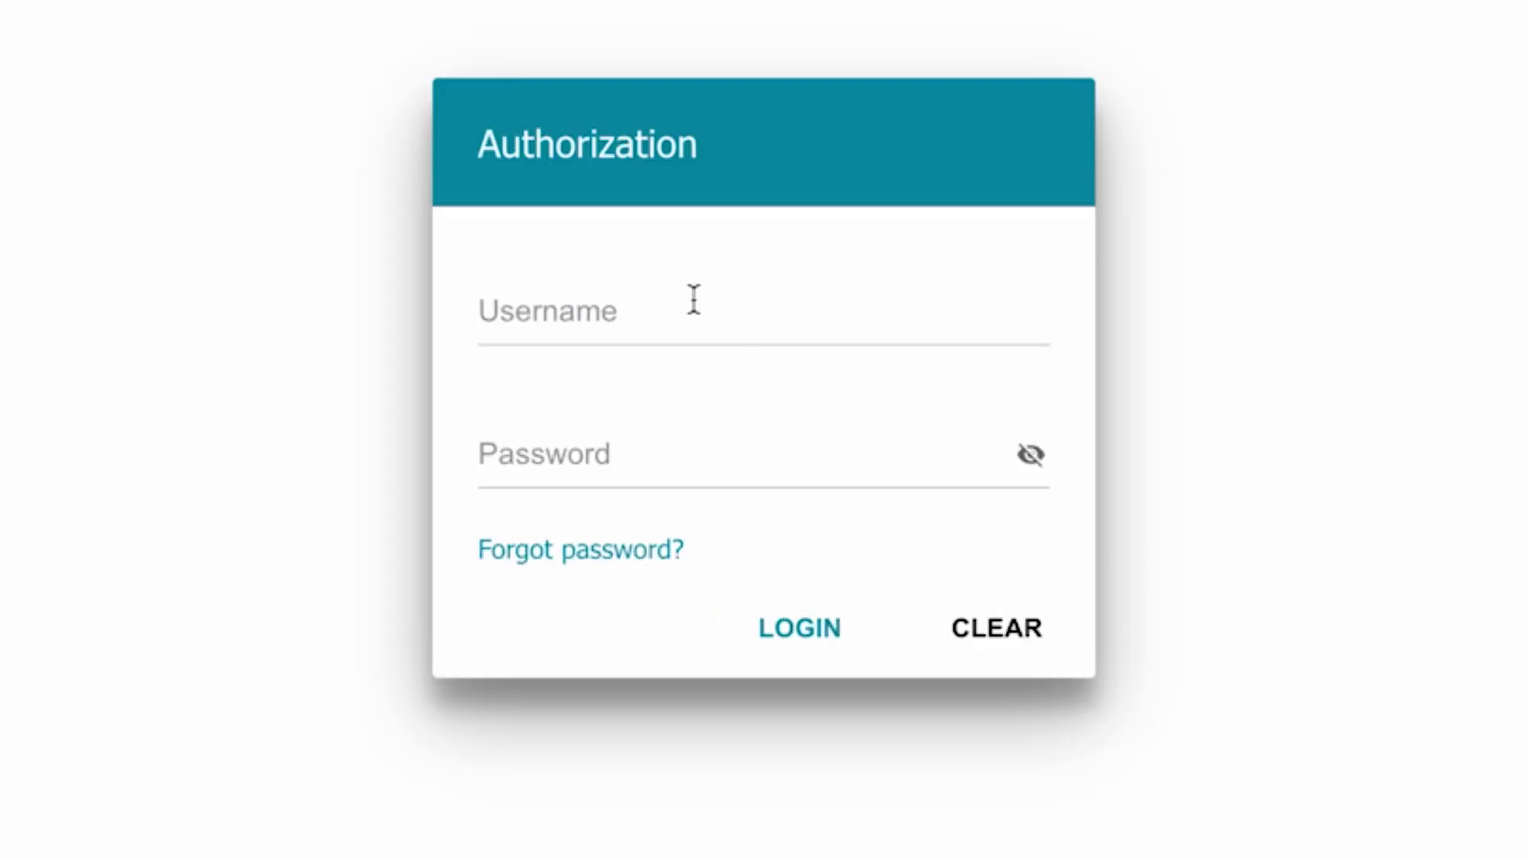
# - Log back in as admin with the new interface password
pyautogui.click(693, 300)
pyautogui.write('admin')
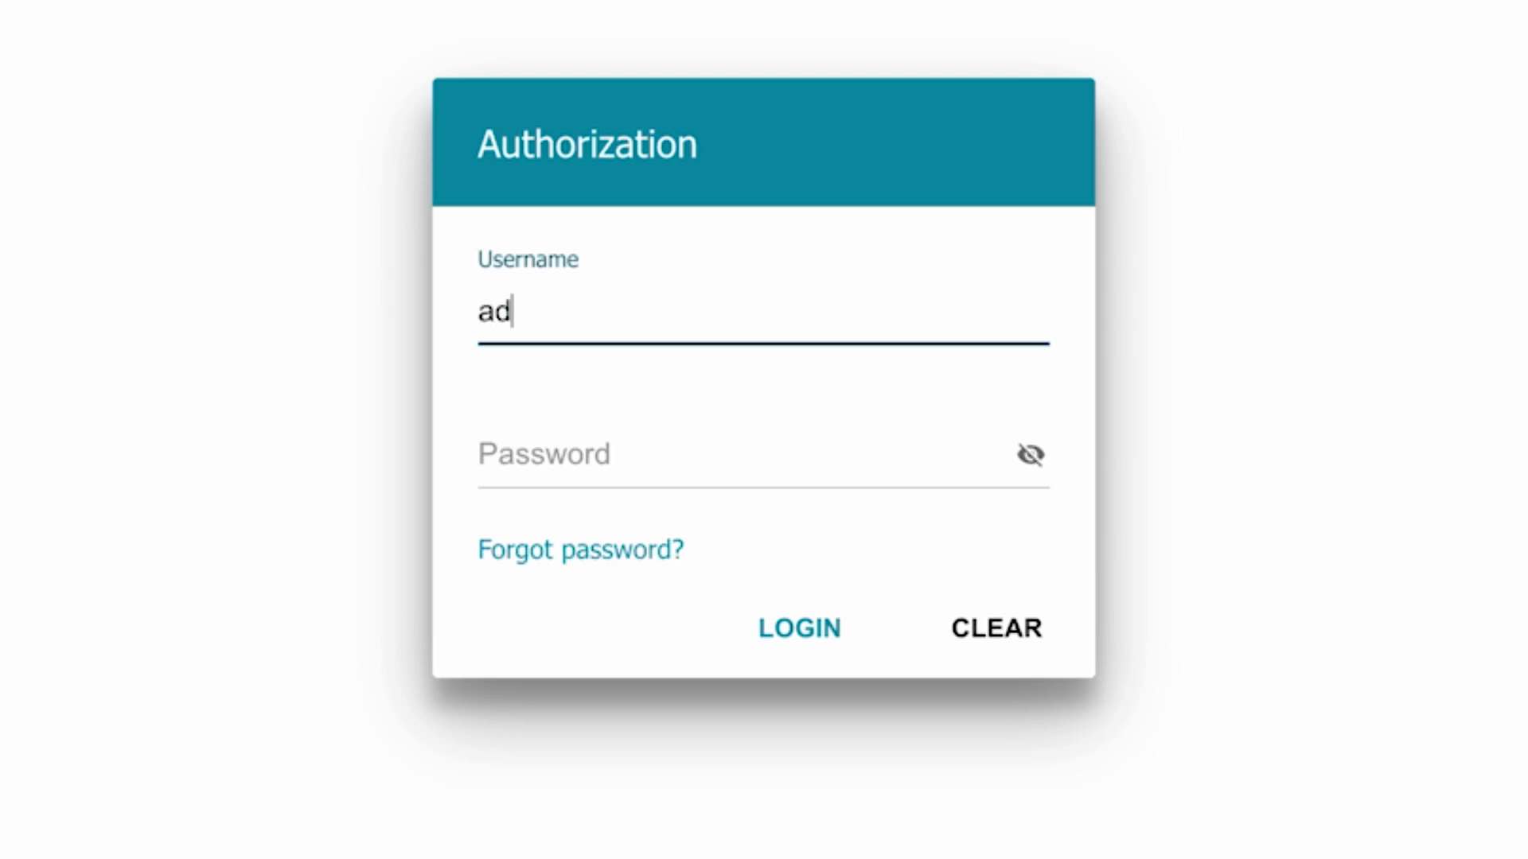
pyautogui.click(565, 457)
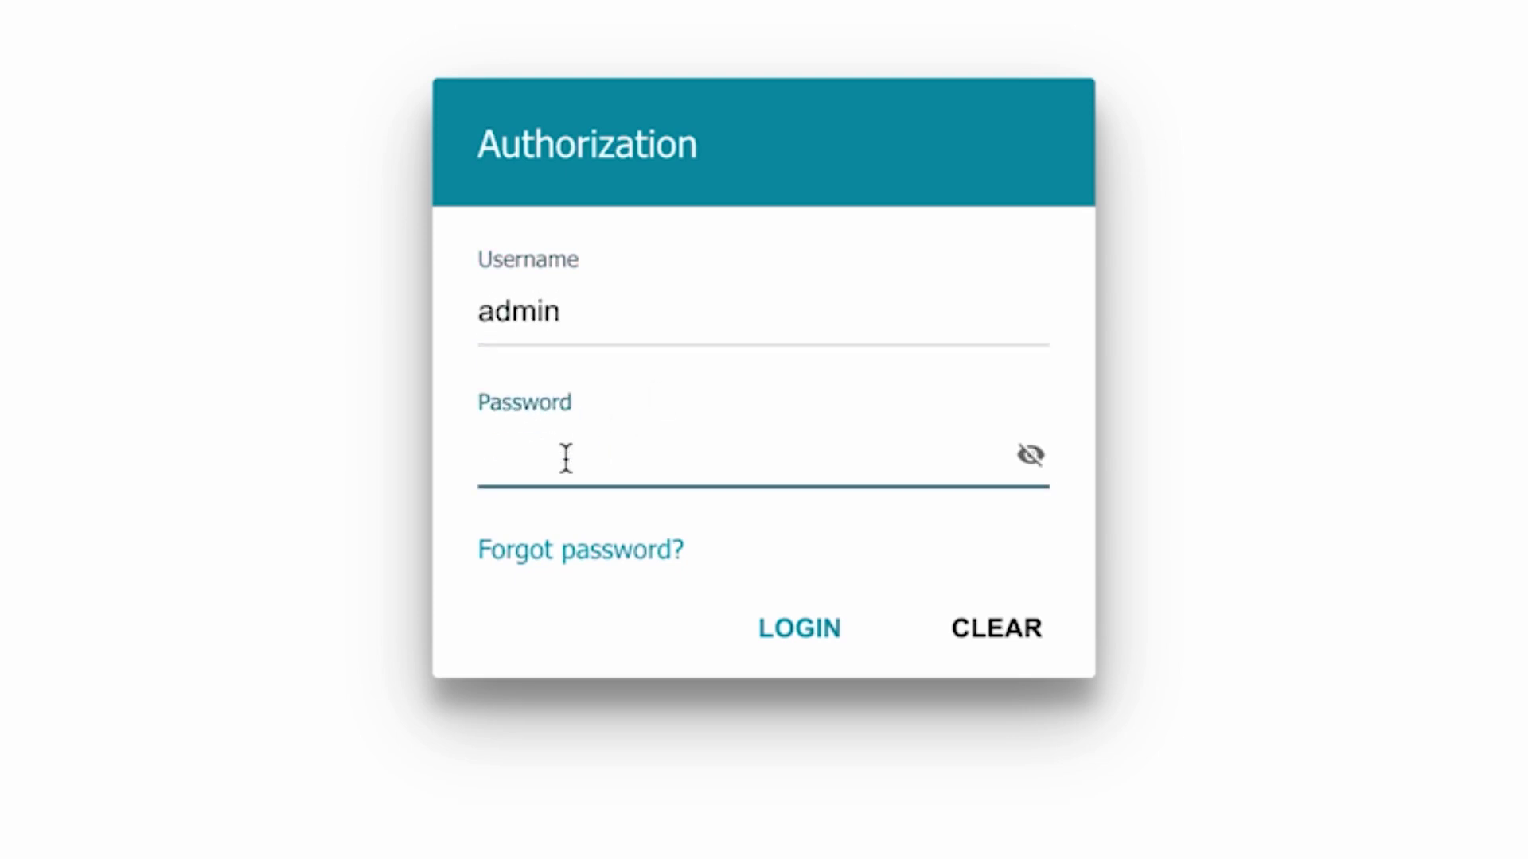
pyautogui.write('12345678')
pyautogui.click(767, 628)
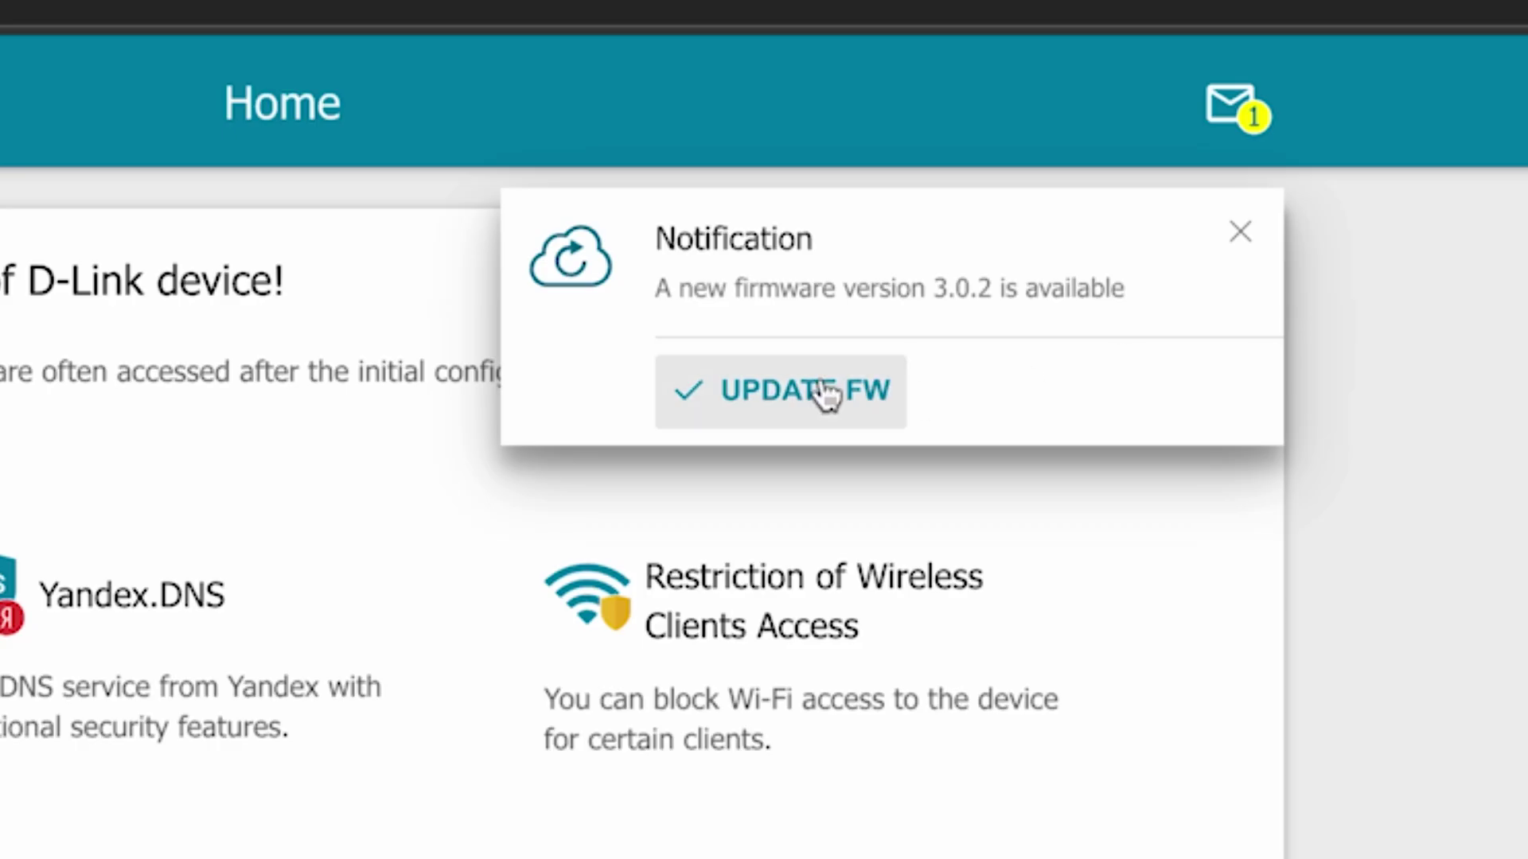
# - Update the router firmware to version 3.0.2 from the notifications list
pyautogui.click(1239, 232)
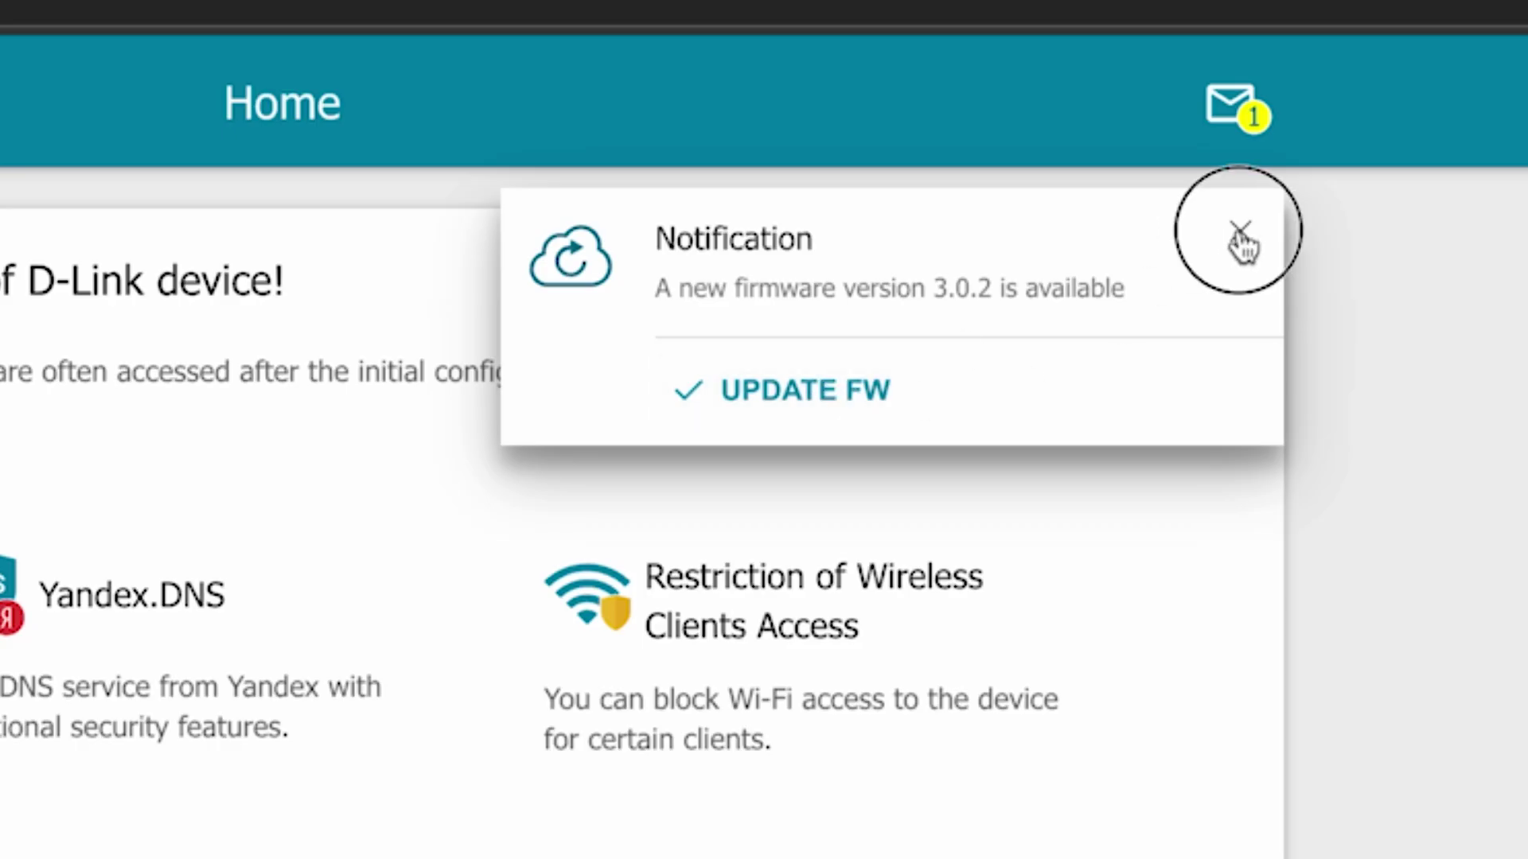
pyautogui.click(1247, 113)
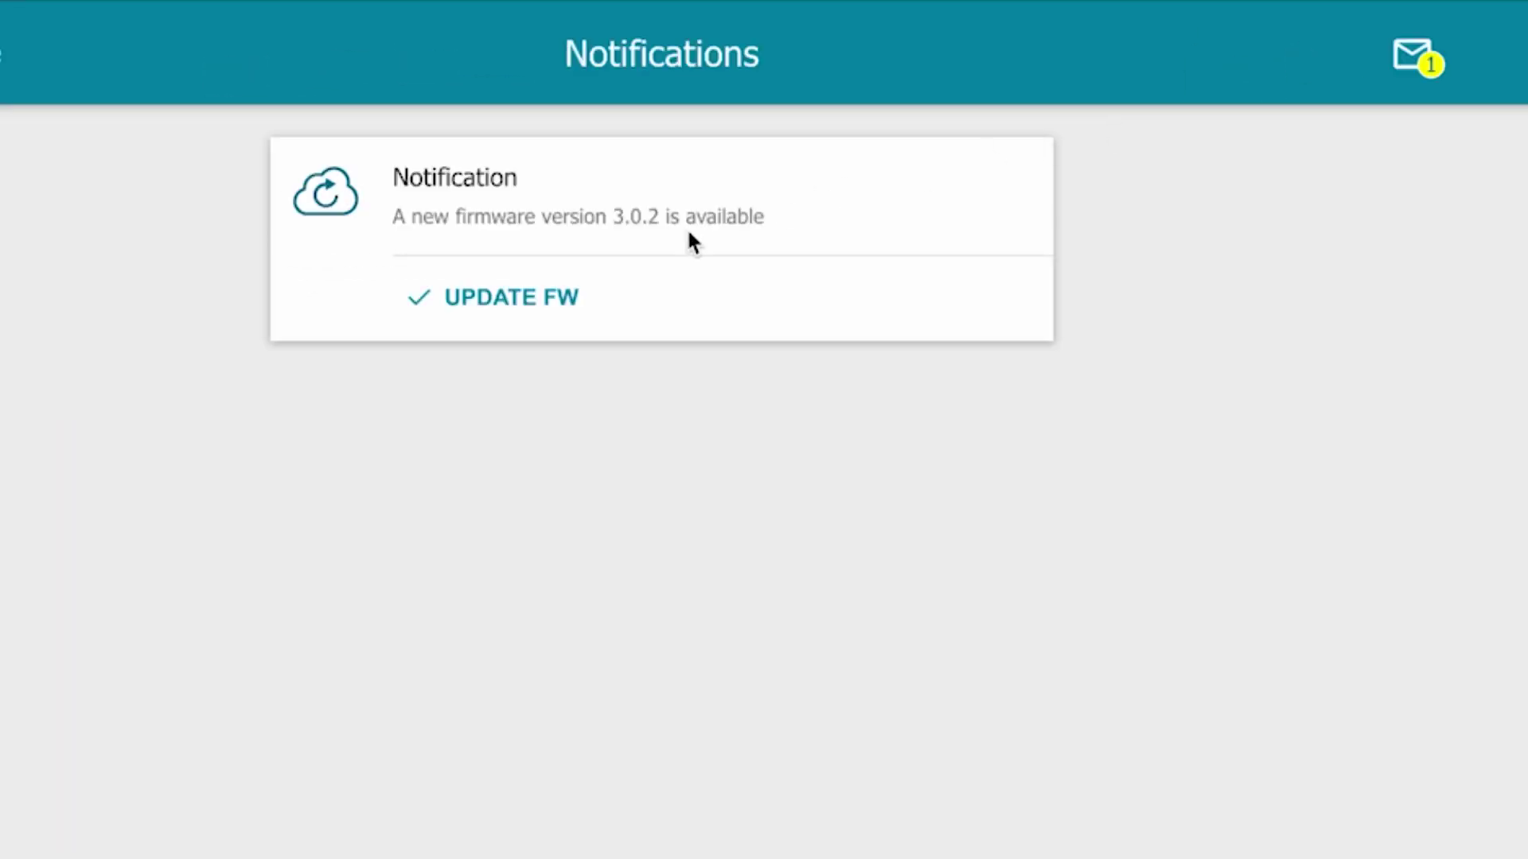
pyautogui.click(498, 301)
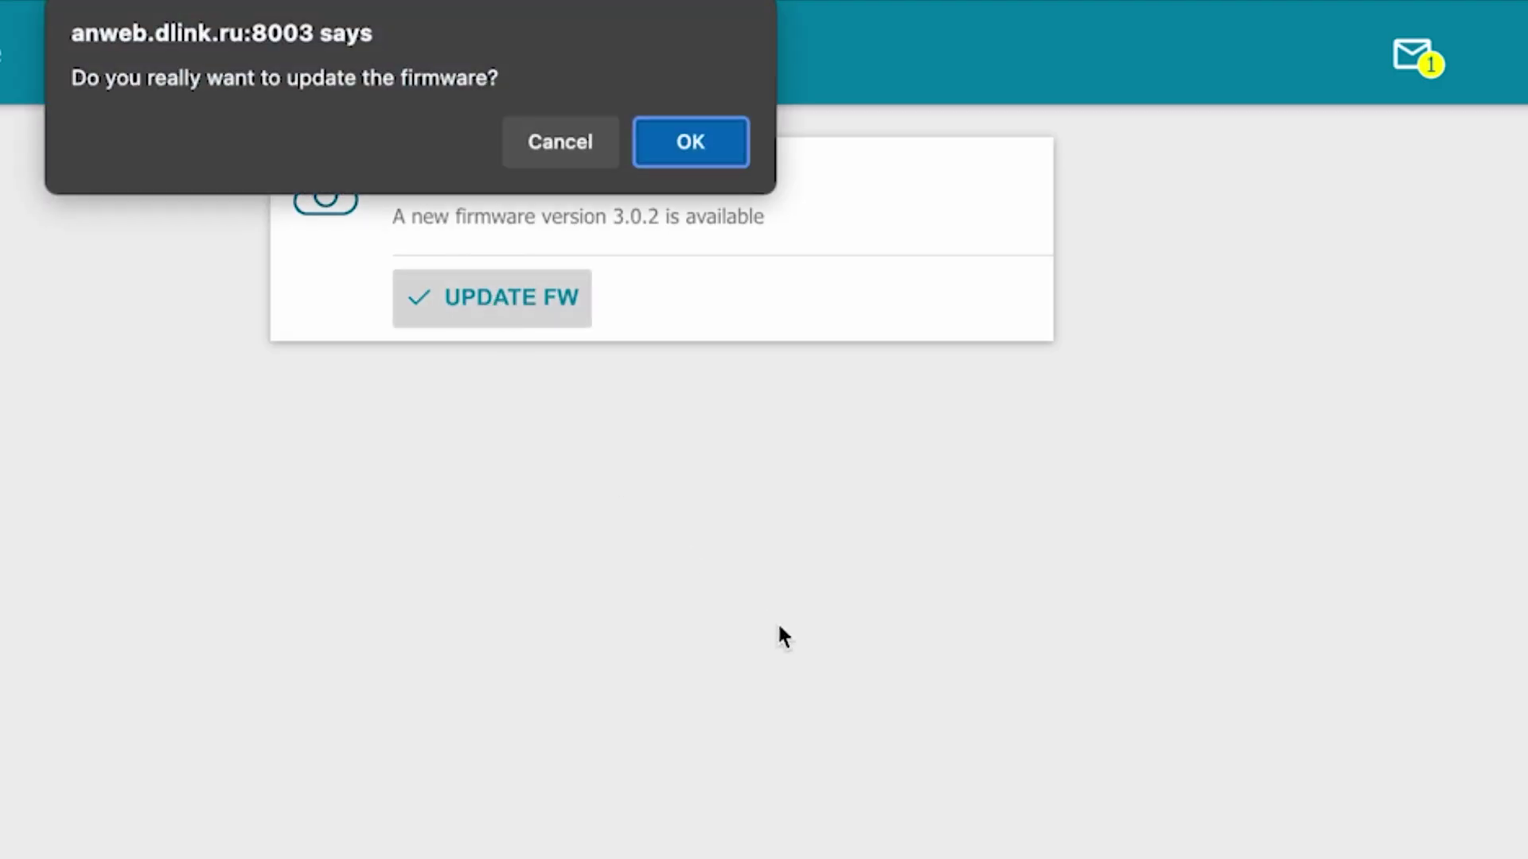
pyautogui.click(682, 145)
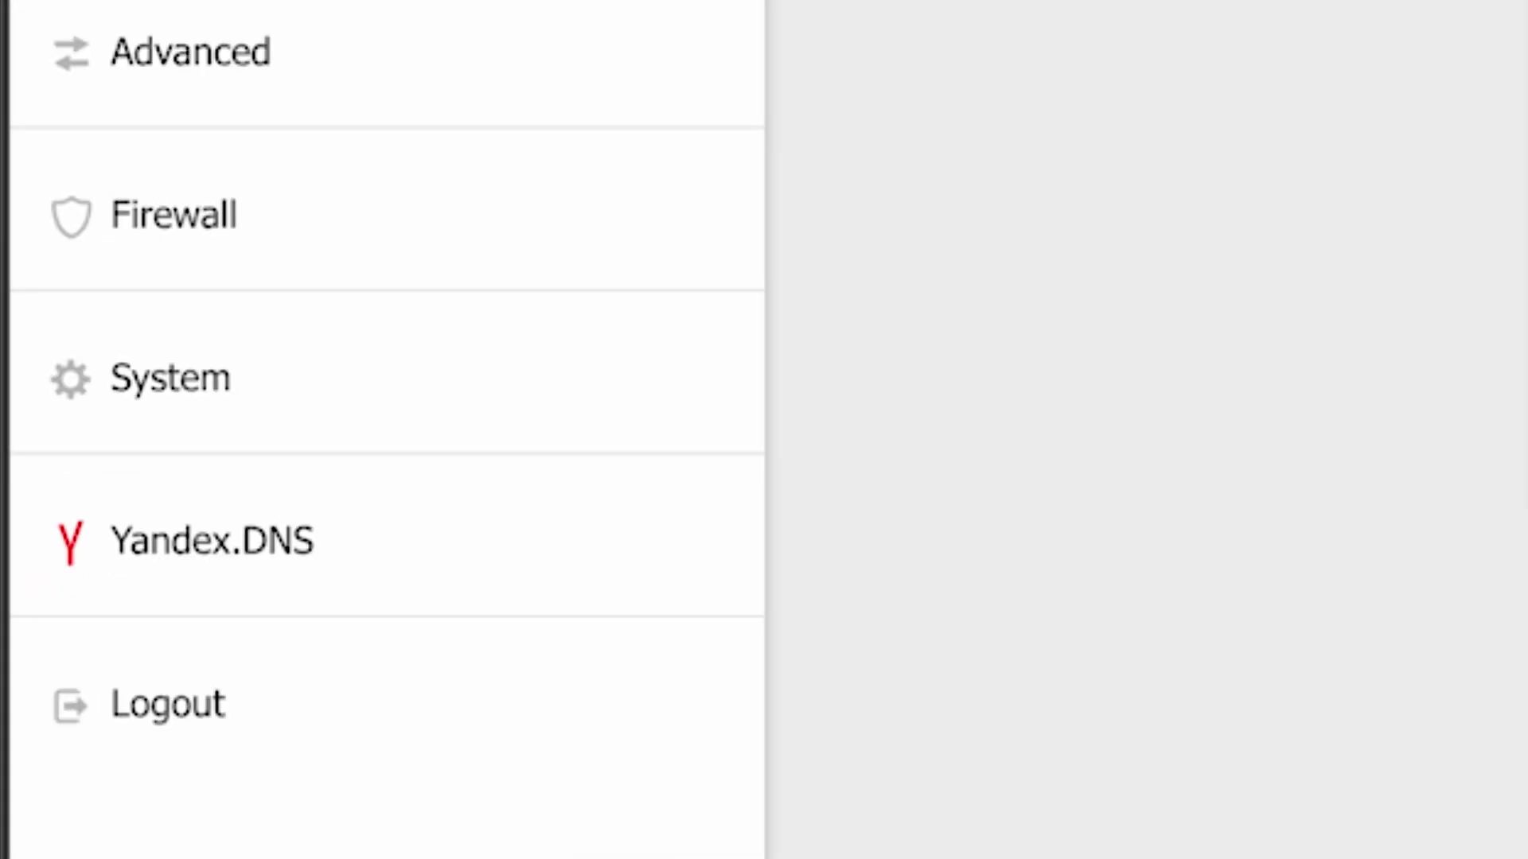
# - Reboot the router from System > Configuration, then search Bing for dfdfdfdf
pyautogui.click(120, 395)
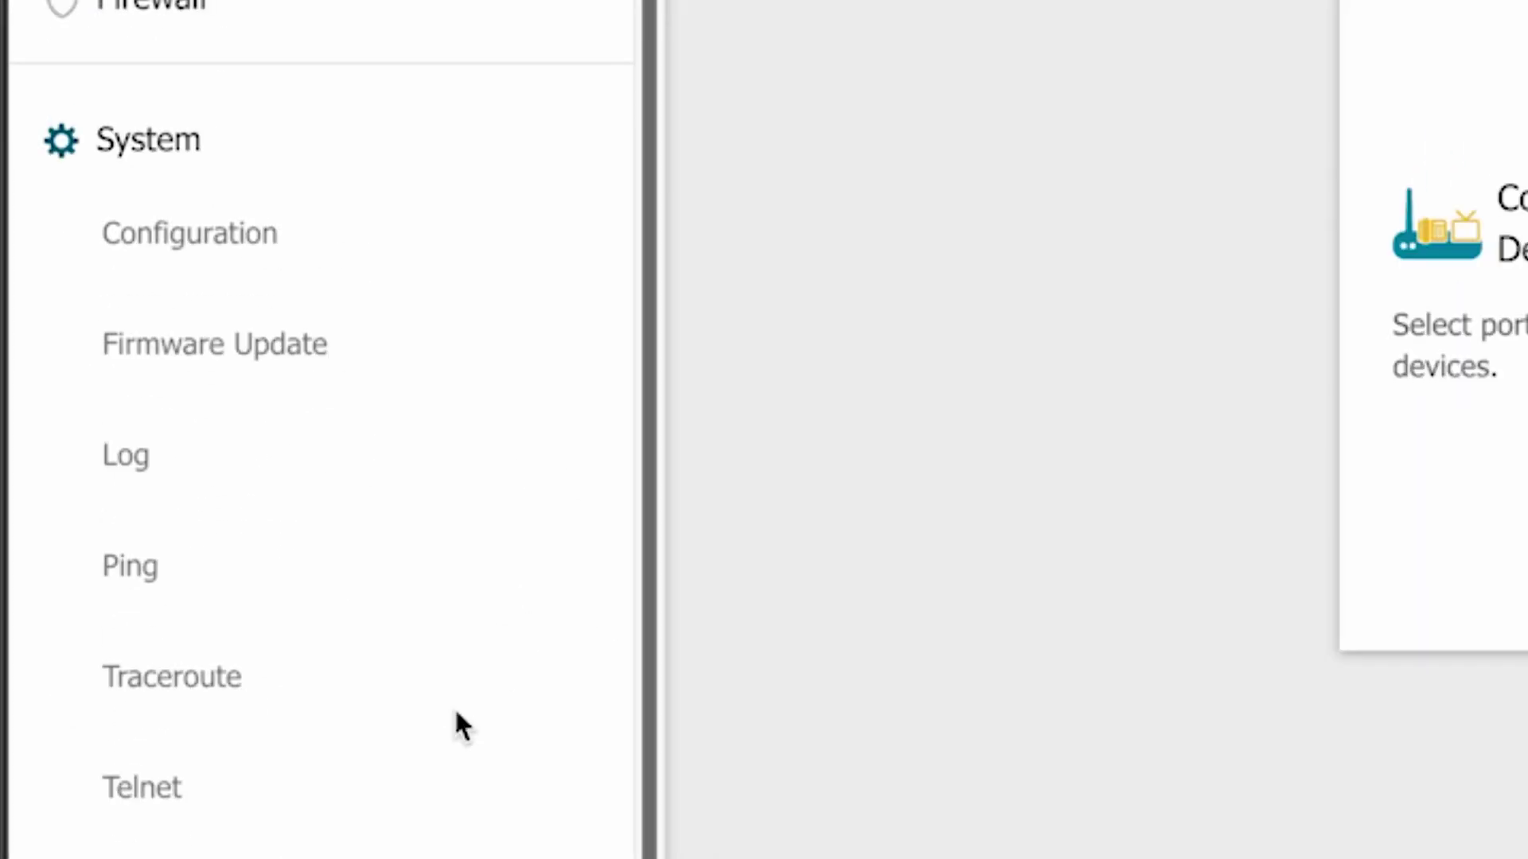
pyautogui.click(208, 243)
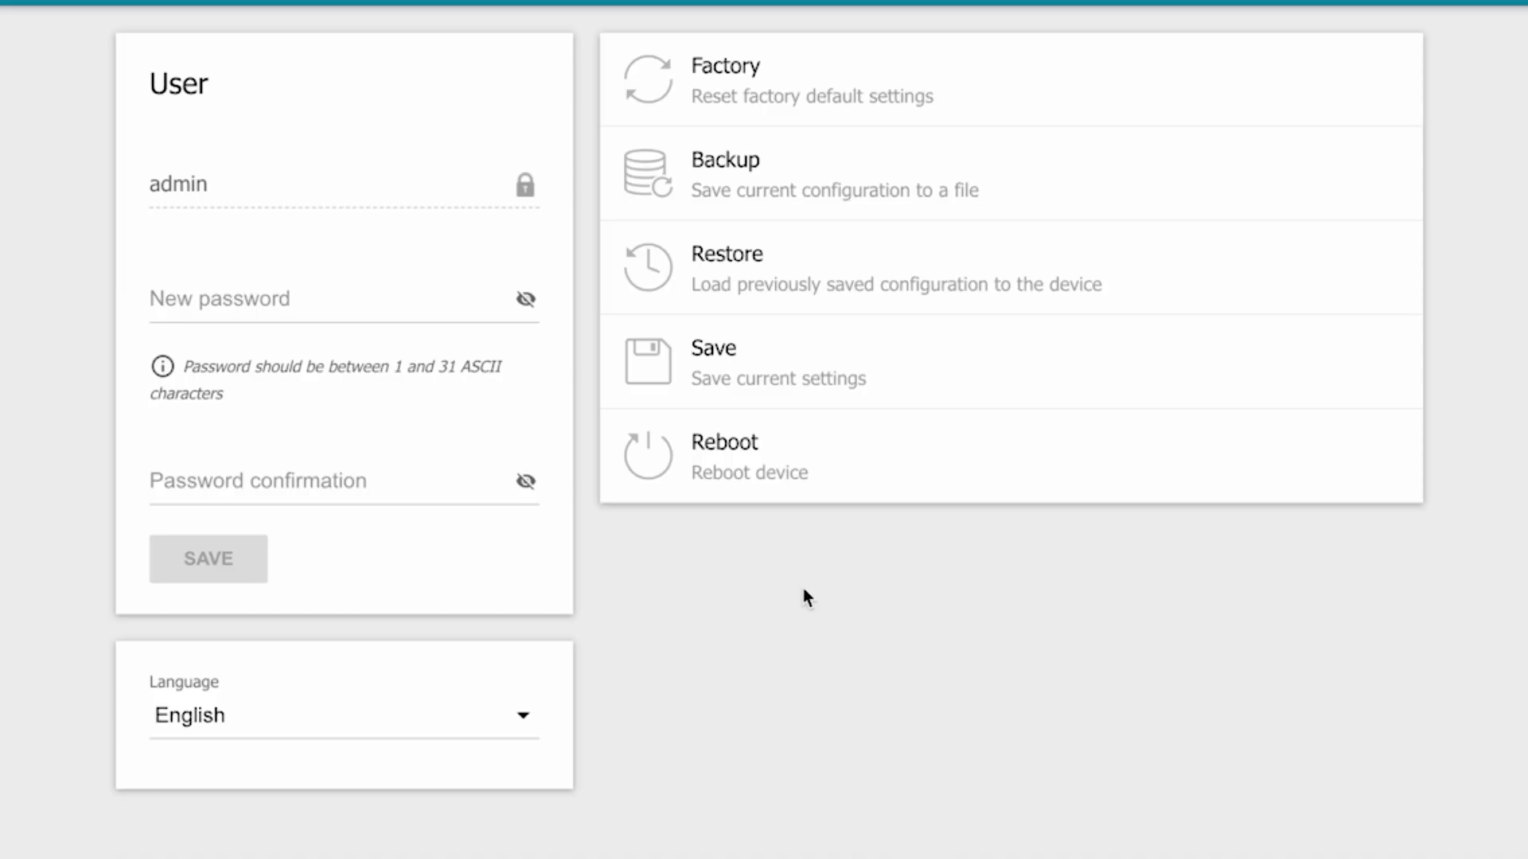
pyautogui.click(767, 477)
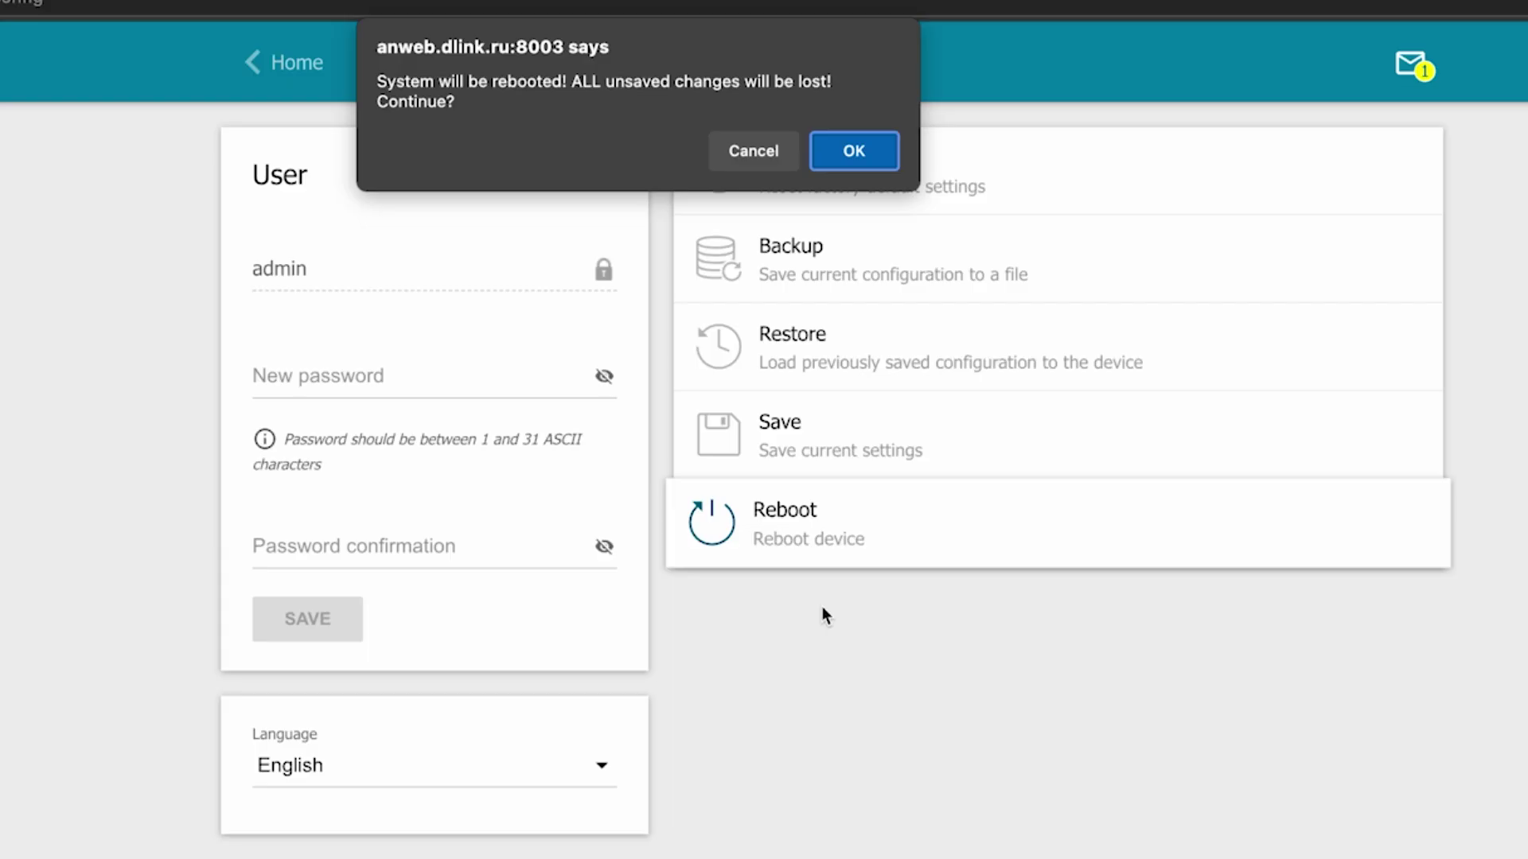
pyautogui.click(846, 154)
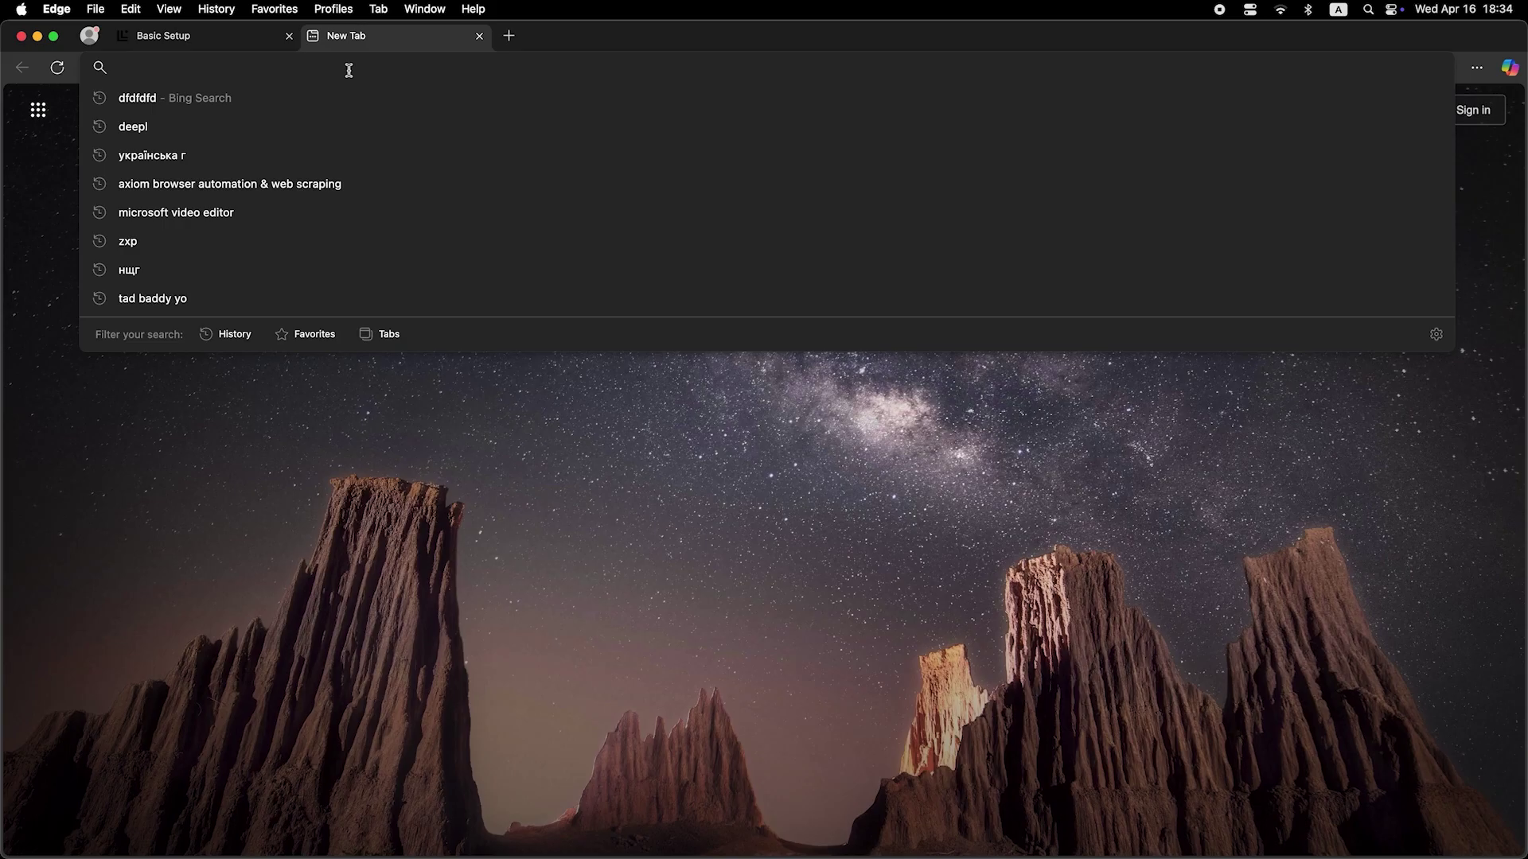
pyautogui.write('dfdfdfdf')
pyautogui.press('Return')
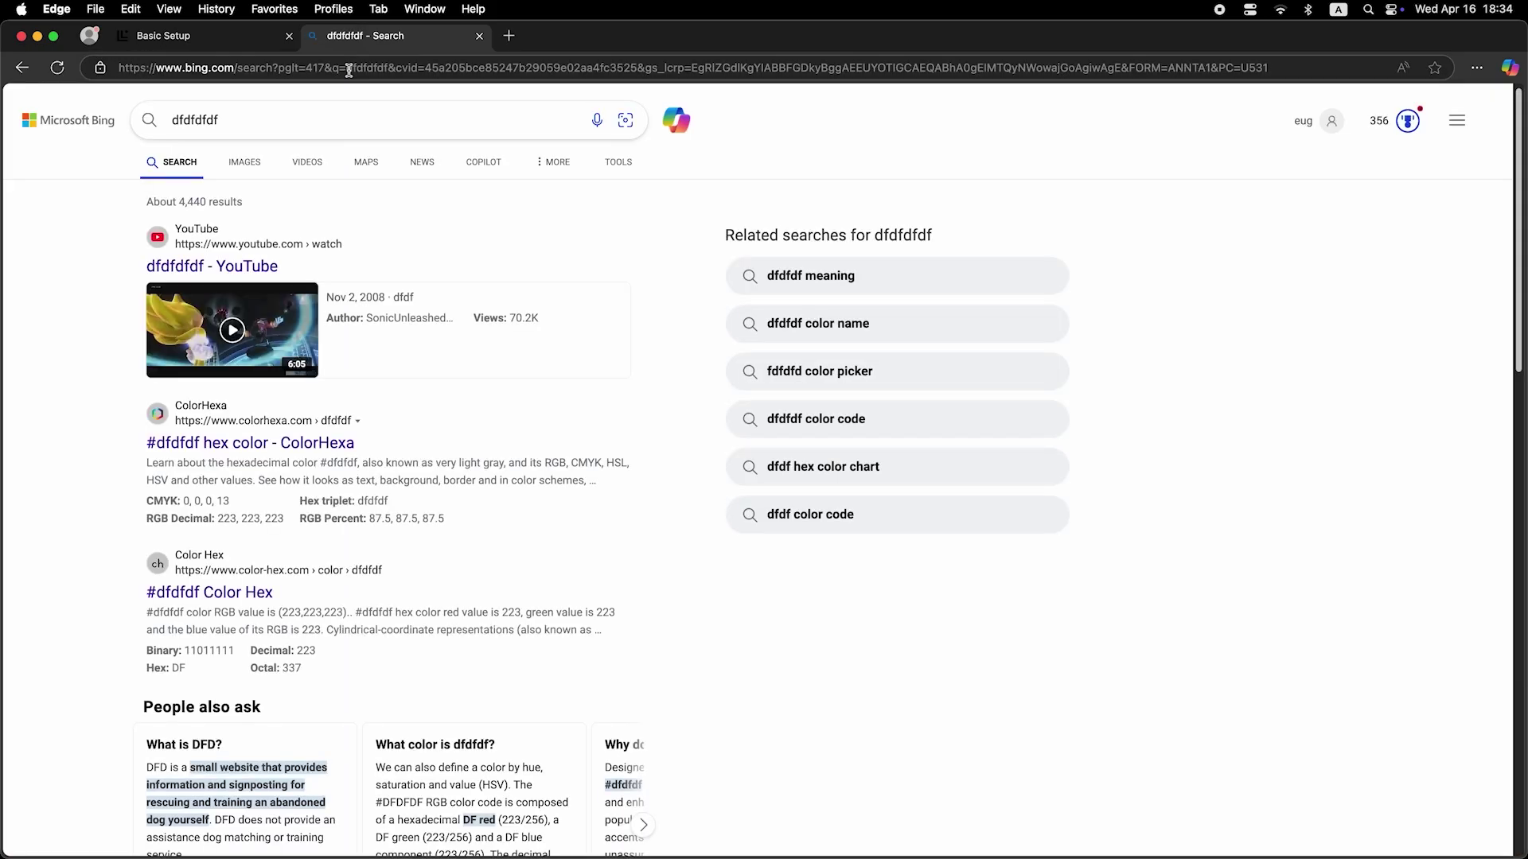